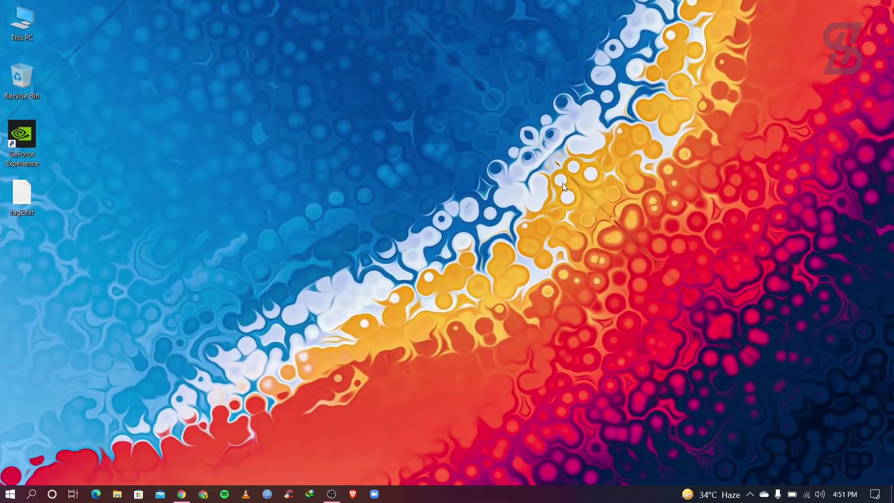
Launch Chrome from the taskbar and run a Google search for 'clion'
{"action": "left_click", "coordinate": [182, 494]}
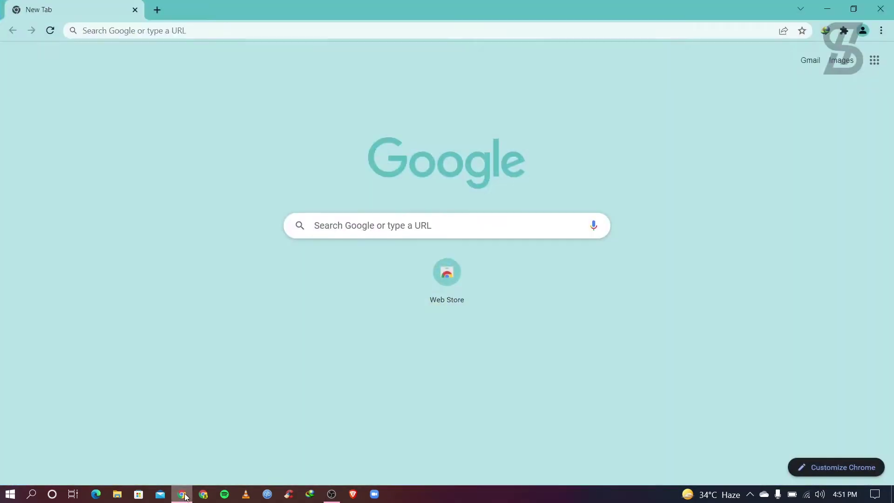
{"action": "left_click", "coordinate": [372, 31]}
{"action": "type", "text": "clion"}
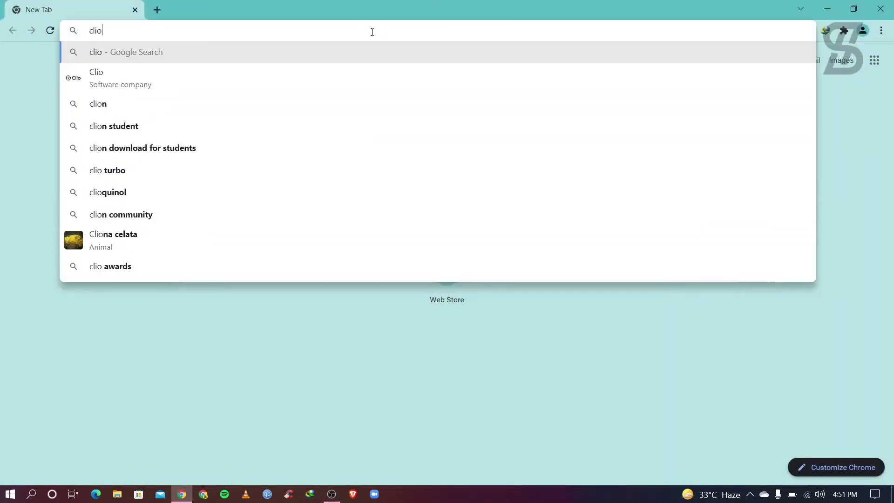
{"action": "key", "text": "Return"}
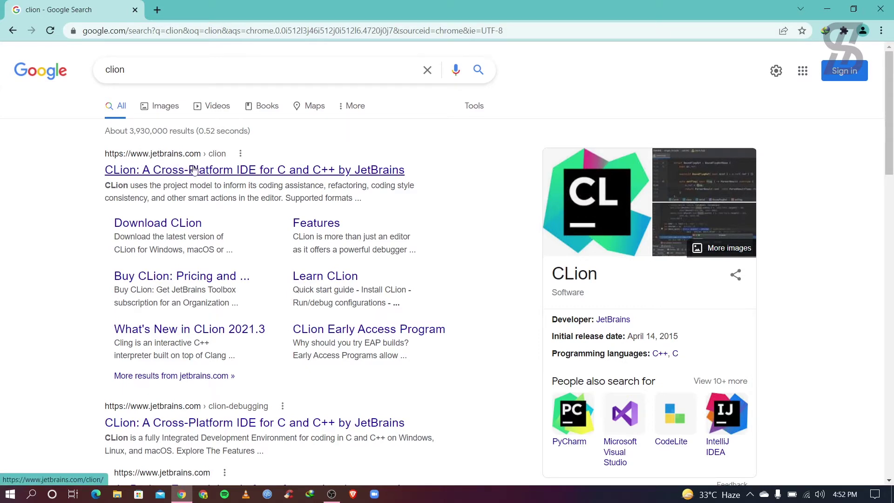
Open the jetbrains.com CLion result and highlight the 'A cross-platform IDE for C and C++' tagline
{"action": "left_click", "coordinate": [191, 174]}
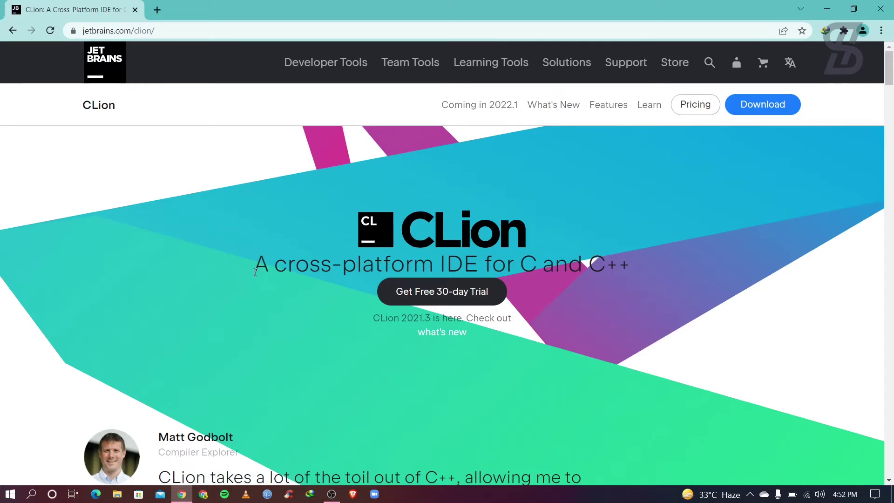
{"action": "left_click_drag", "start_coordinate": [256, 267], "coordinate": [627, 274]}
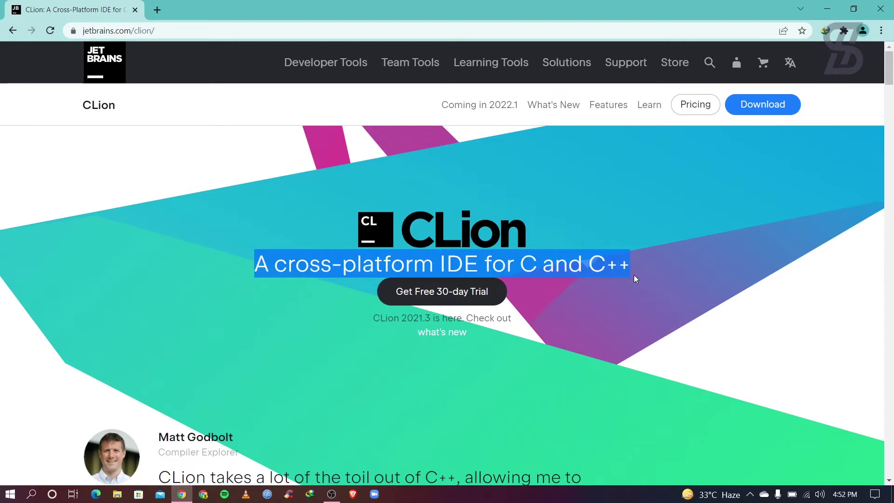
{"action": "left_click", "coordinate": [606, 292]}
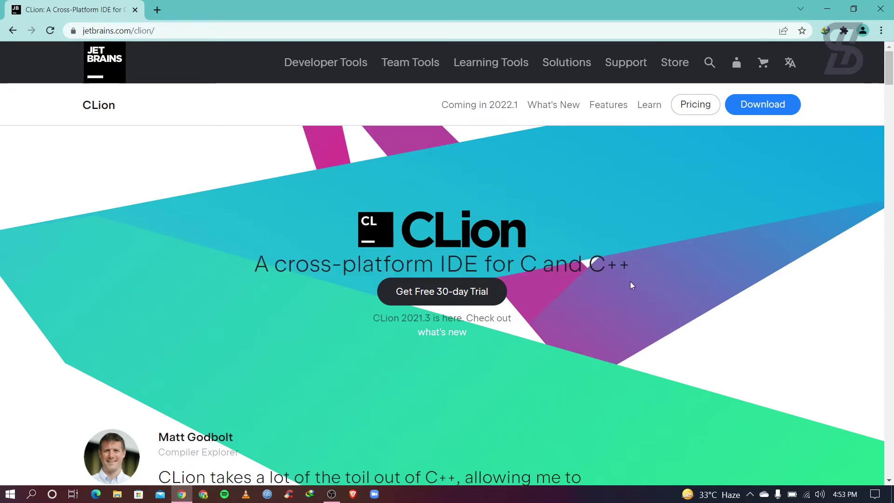
Go to the CLion download page and highlight version 2021.3.4 and its 15 March 2022 release date
{"action": "left_click", "coordinate": [747, 105]}
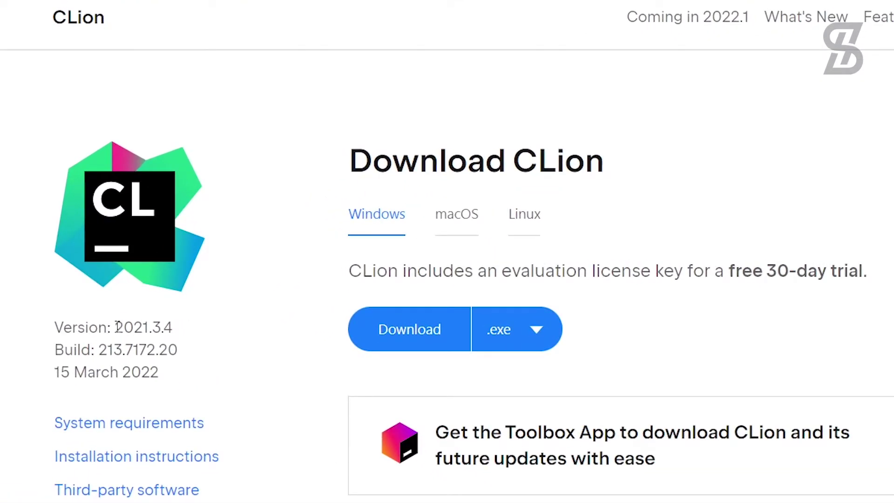
{"action": "left_click_drag", "start_coordinate": [114, 329], "coordinate": [176, 335]}
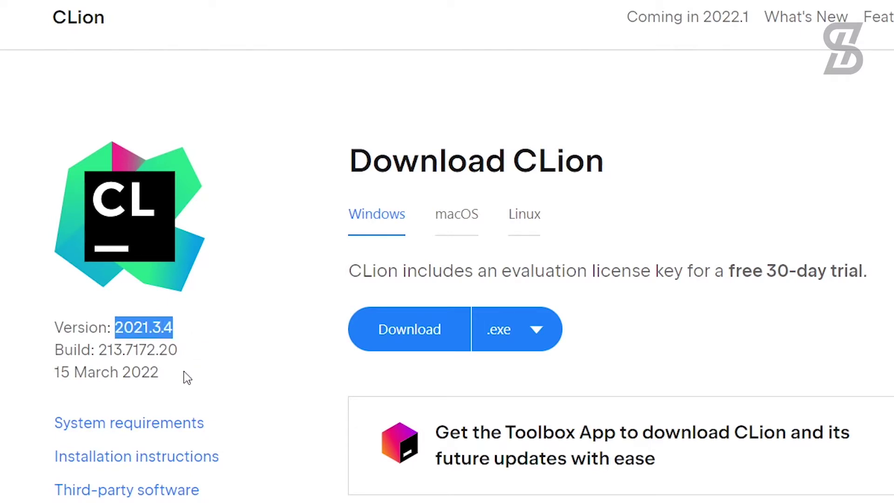
{"action": "left_click_drag", "start_coordinate": [168, 373], "coordinate": [51, 386]}
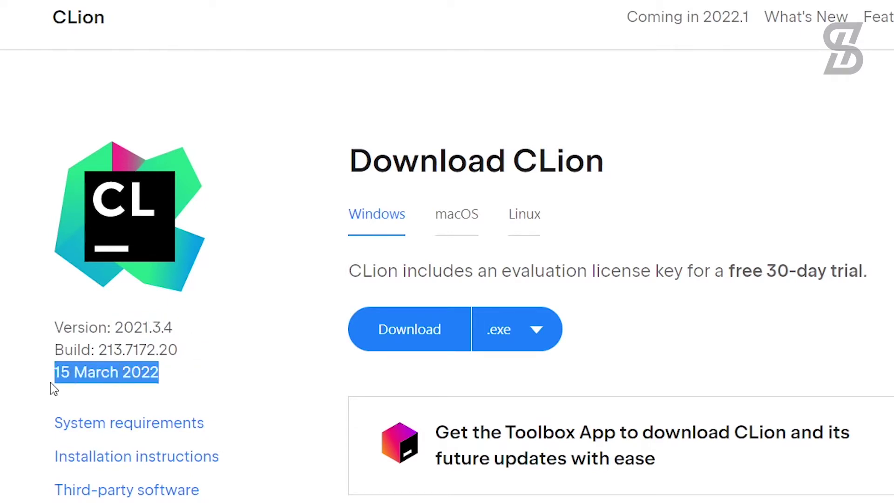
{"action": "left_click", "coordinate": [88, 394]}
{"action": "left_click", "coordinate": [108, 421]}
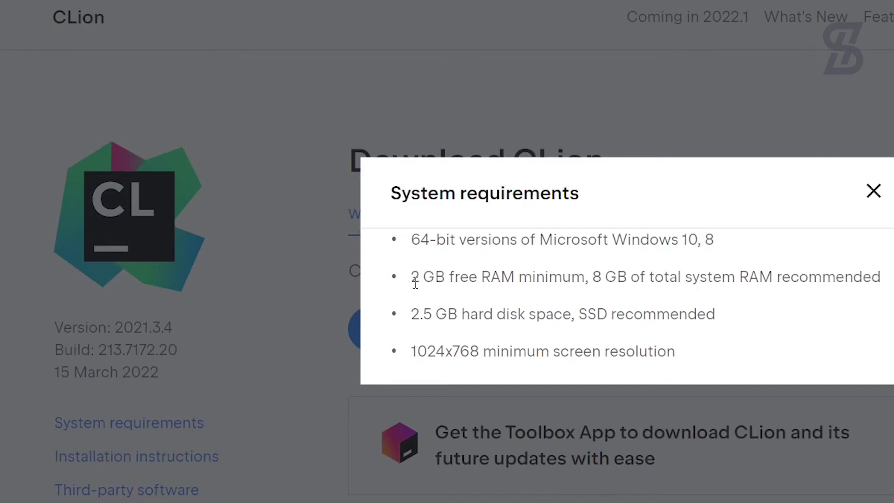
{"action": "left_click_drag", "start_coordinate": [407, 276], "coordinate": [888, 291]}
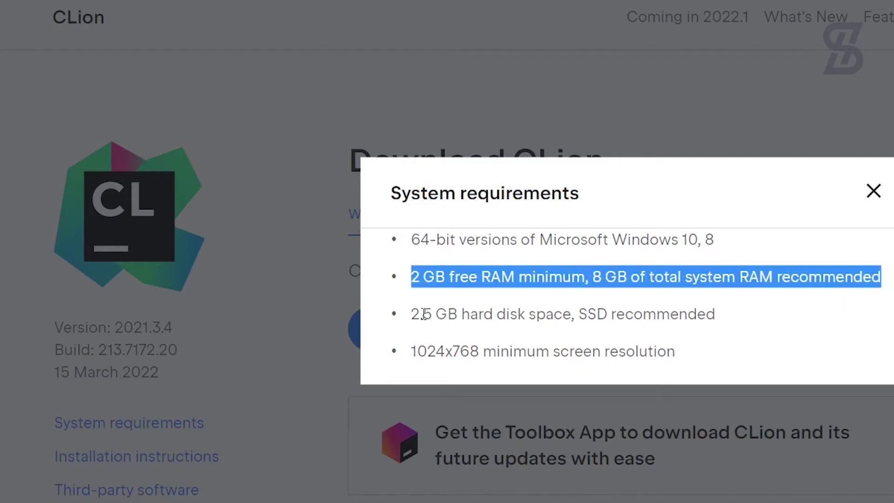
{"action": "left_click", "coordinate": [416, 314]}
{"action": "left_click_drag", "start_coordinate": [416, 315], "coordinate": [720, 318]}
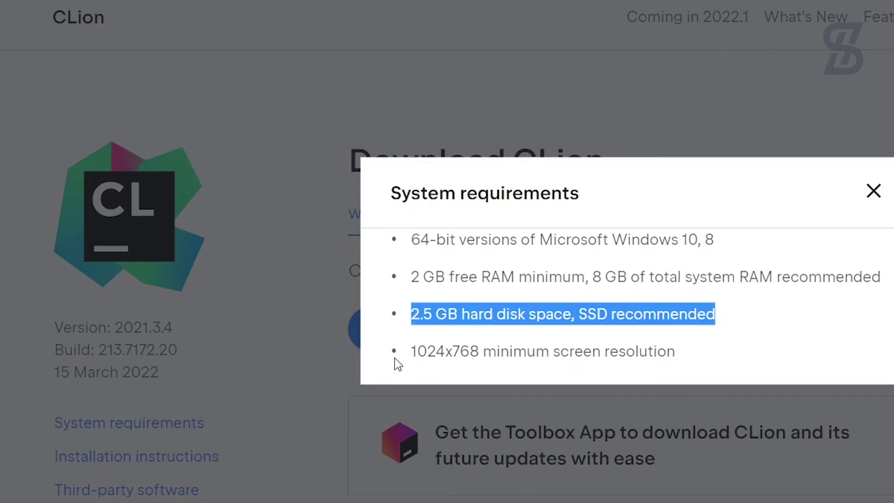
{"action": "left_click_drag", "start_coordinate": [416, 352], "coordinate": [673, 353]}
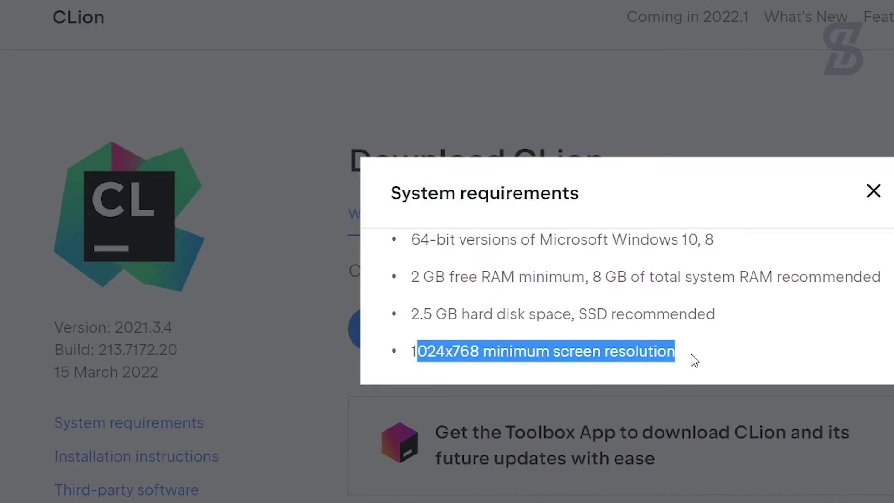
{"action": "left_click", "coordinate": [415, 350]}
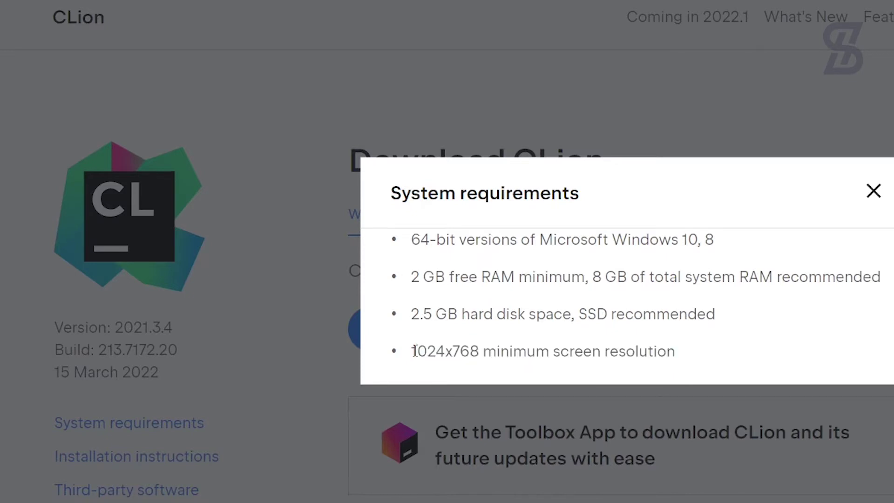
{"action": "left_click_drag", "start_coordinate": [415, 351], "coordinate": [686, 354]}
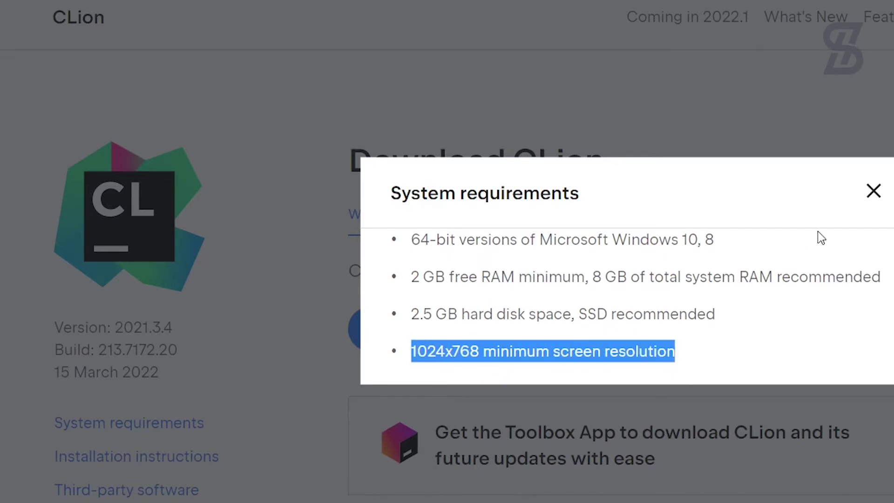
{"action": "left_click", "coordinate": [871, 196]}
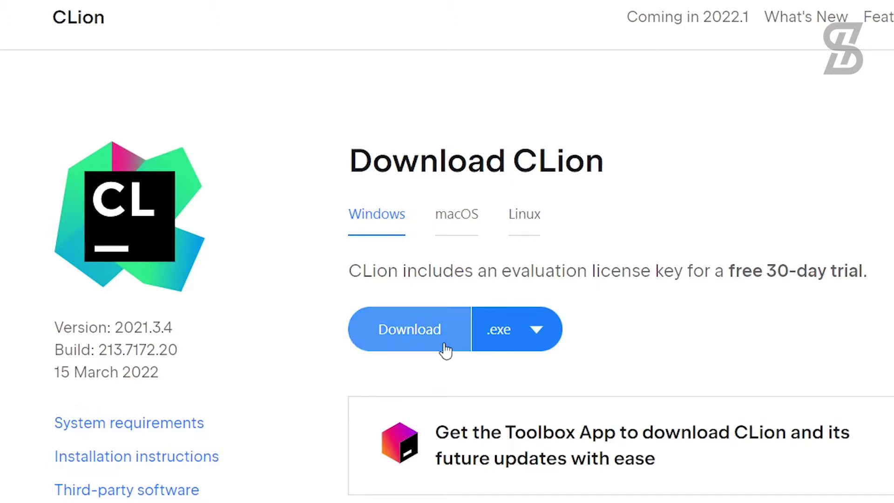
Download the Windows installer CLion-2021.3.4.exe (584.07 MB) and focus IDM's Download complete dialog
{"action": "left_click", "coordinate": [411, 334]}
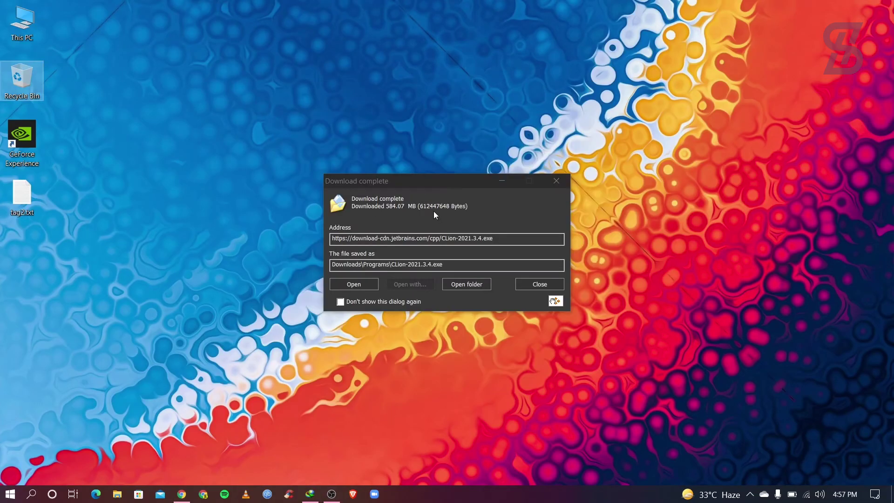
{"action": "left_click", "coordinate": [460, 288]}
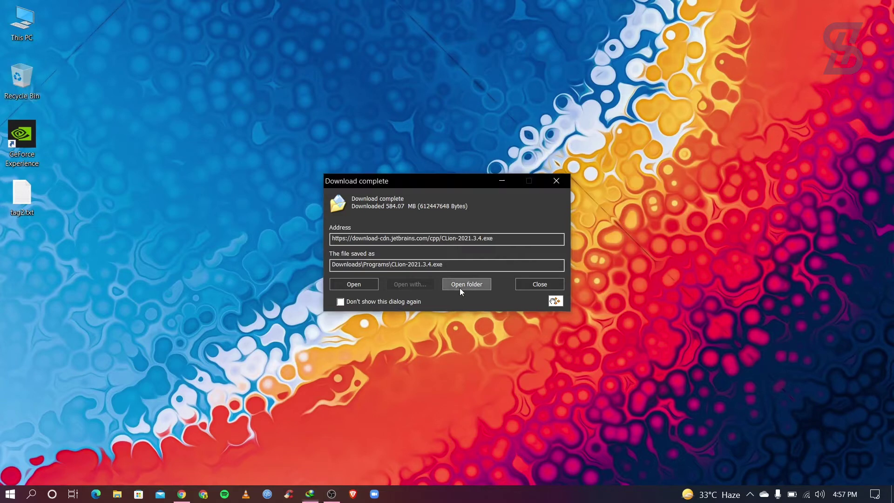
Open the Downloads\Programs folder, run CLion-2021.3.4.exe, and minimize Explorer
{"action": "left_click", "coordinate": [460, 288]}
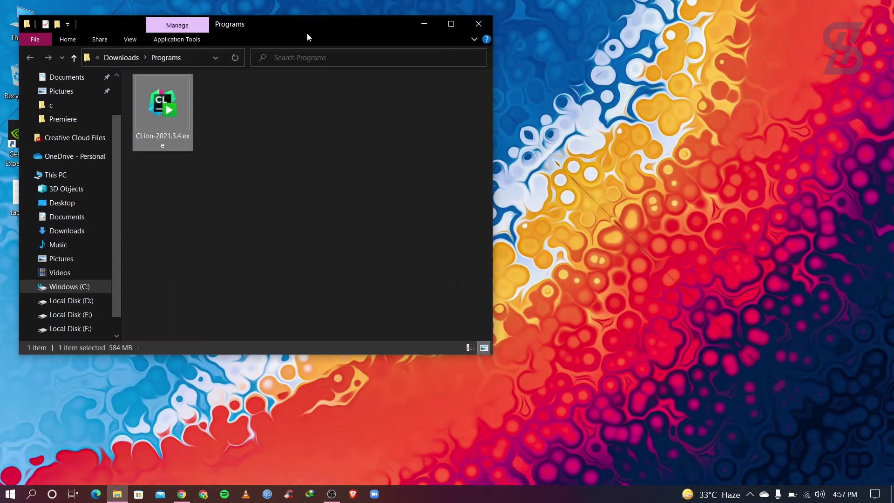
{"action": "left_click_drag", "start_coordinate": [303, 29], "coordinate": [501, 97]}
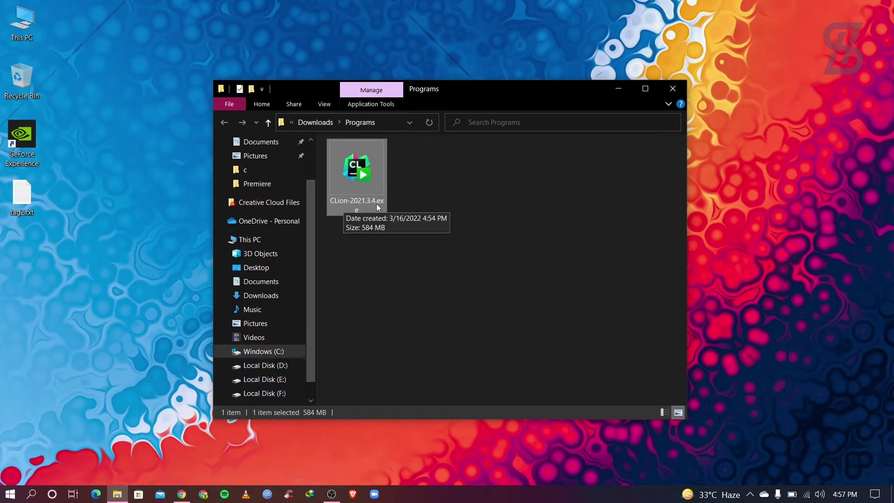
{"action": "double_click", "coordinate": [353, 180]}
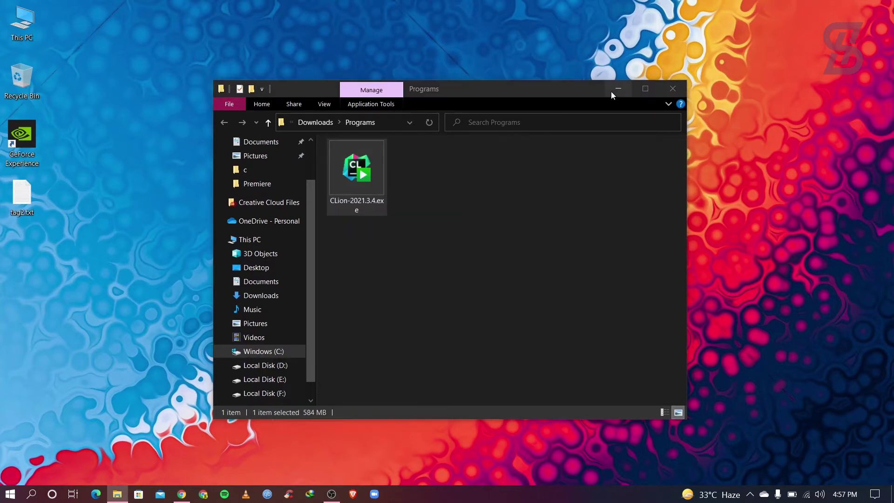
{"action": "left_click", "coordinate": [619, 88]}
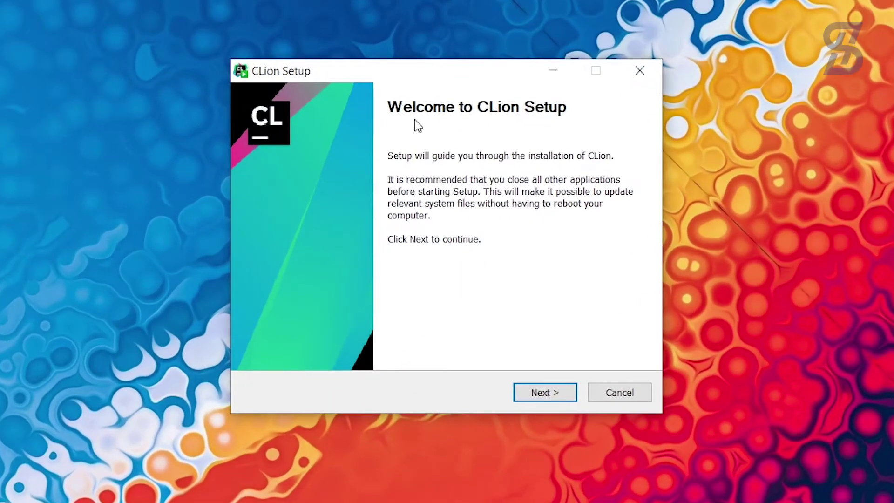
Keep the default install folder and enable desktop shortcut, 'Open Folder as Project' and bin-on-PATH
{"action": "left_click", "coordinate": [545, 394]}
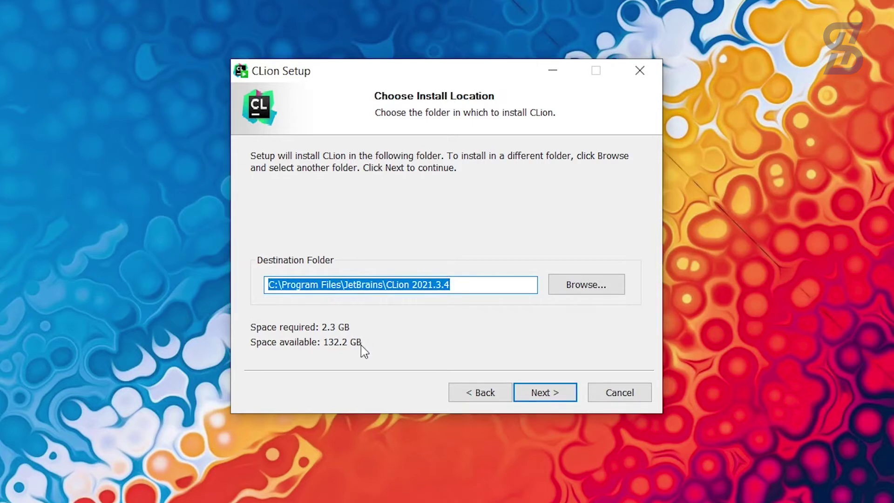
{"action": "left_click", "coordinate": [550, 396]}
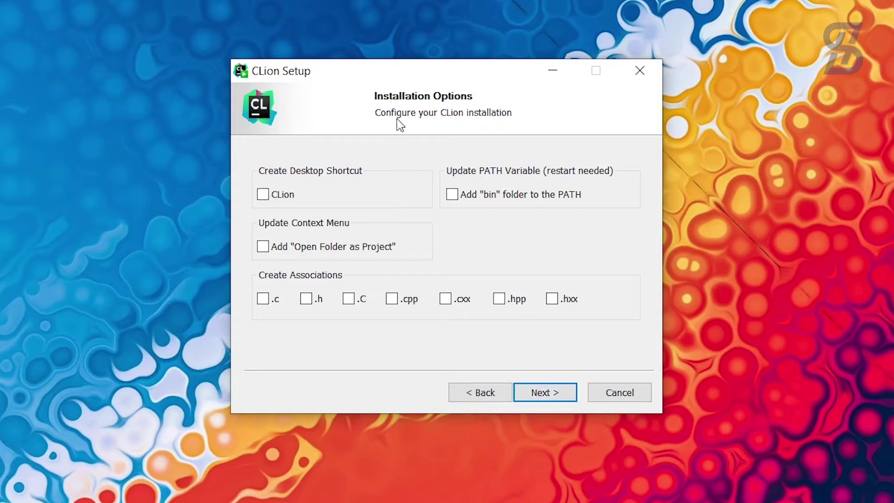
{"action": "left_click", "coordinate": [264, 196]}
{"action": "left_click", "coordinate": [263, 247]}
{"action": "left_click", "coordinate": [452, 196]}
Install CLion under the JetBrains Start Menu folder and select Reboot now
{"action": "left_click", "coordinate": [540, 394]}
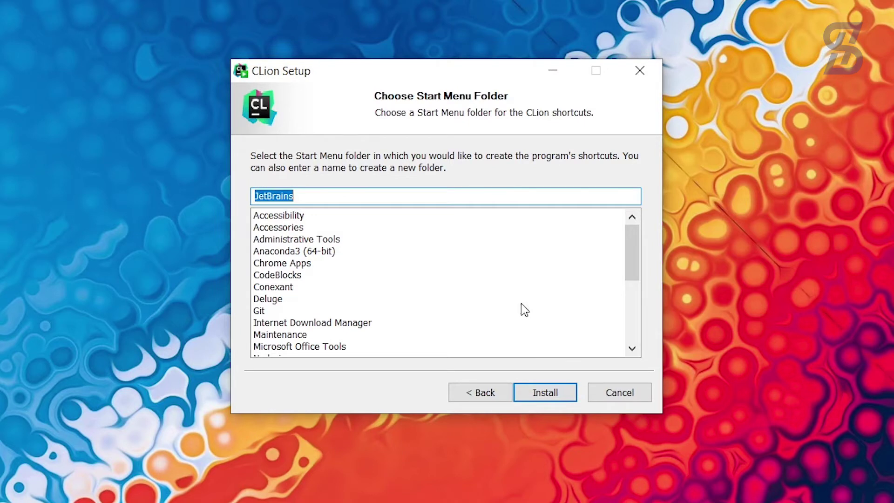
{"action": "left_click", "coordinate": [553, 394]}
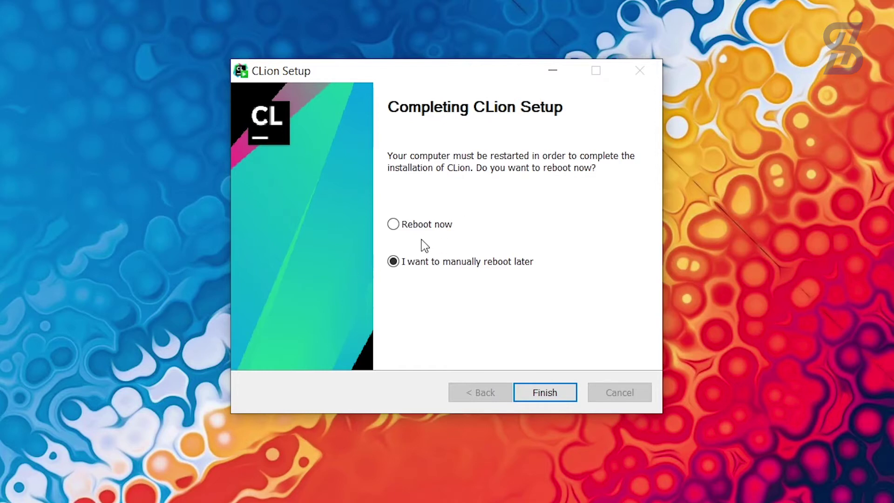
{"action": "left_click", "coordinate": [393, 225]}
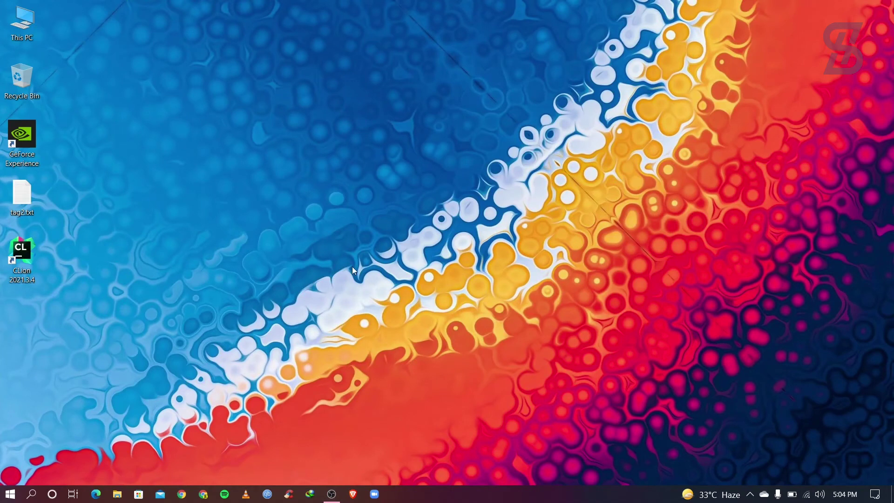
Launch CLion from the desktop shortcut and accept the JetBrains User Agreement
{"action": "double_click", "coordinate": [21, 256]}
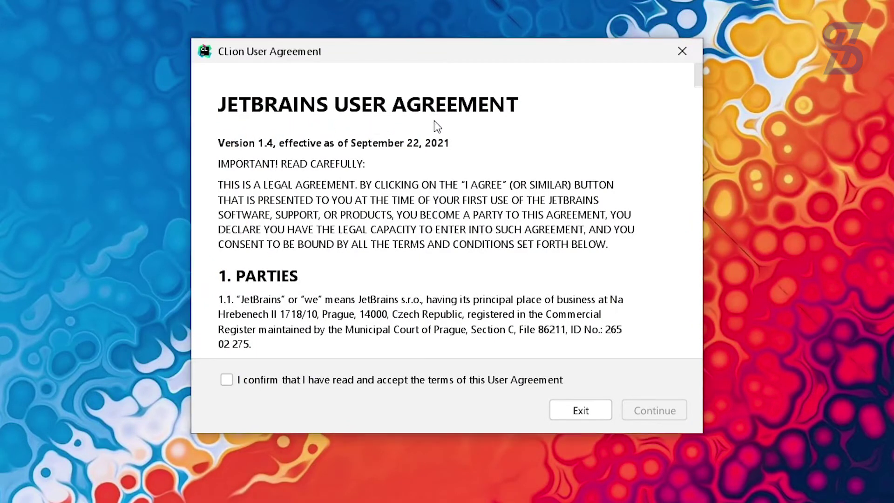
{"action": "left_click", "coordinate": [227, 380]}
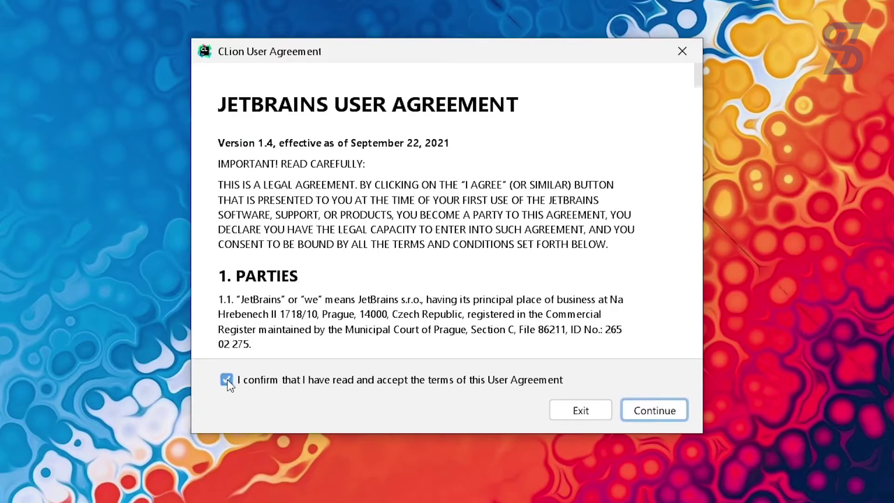
{"action": "left_click", "coordinate": [651, 413]}
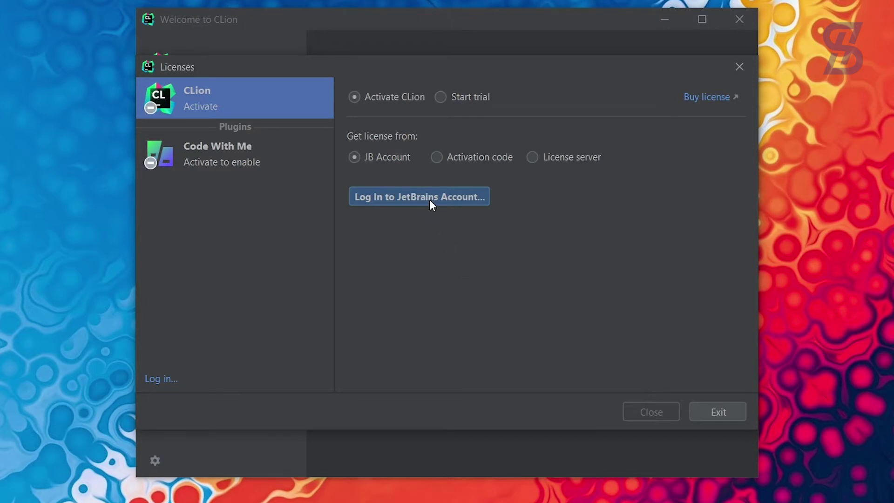
Choose JB Account licensing and start the browser login to the JetBrains Account
{"action": "left_click", "coordinate": [437, 159]}
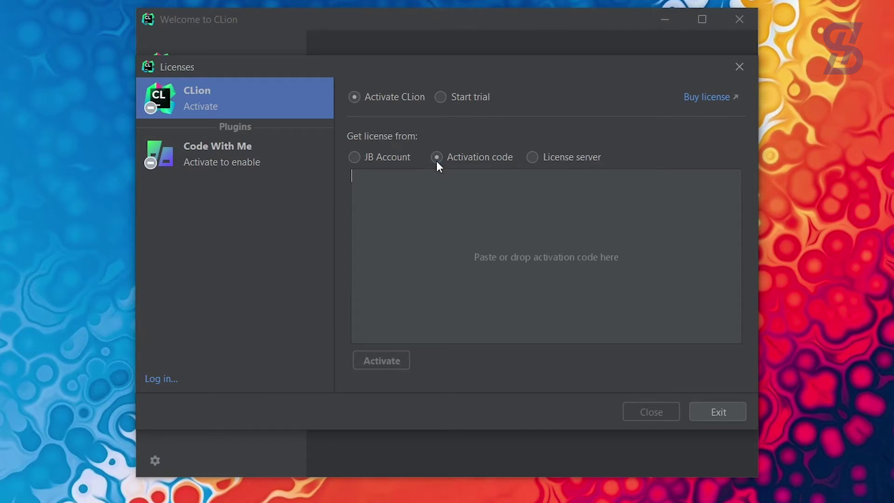
{"action": "left_click", "coordinate": [355, 158]}
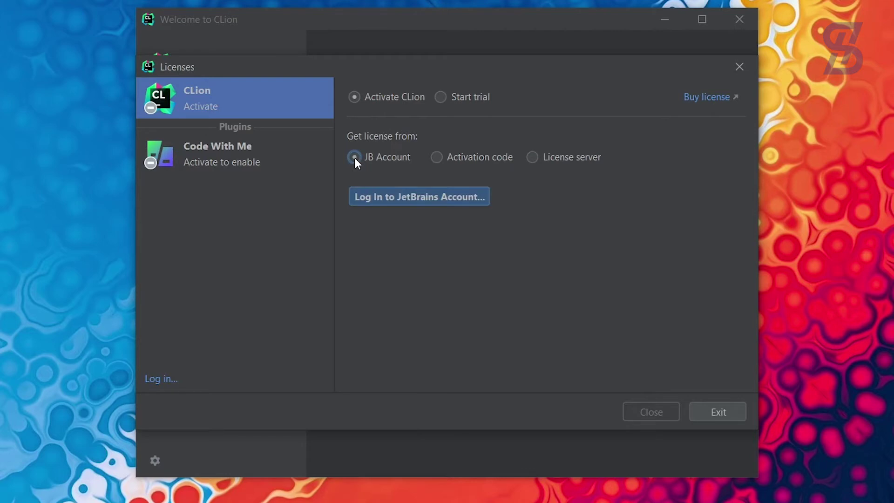
{"action": "left_click", "coordinate": [401, 197]}
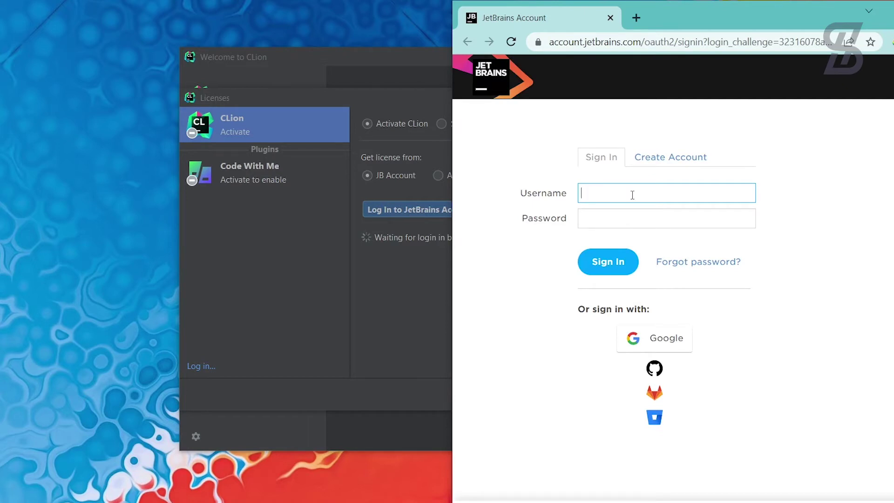
Sign in with the account username and password, then save the login in Chrome
{"action": "left_click", "coordinate": [603, 217]}
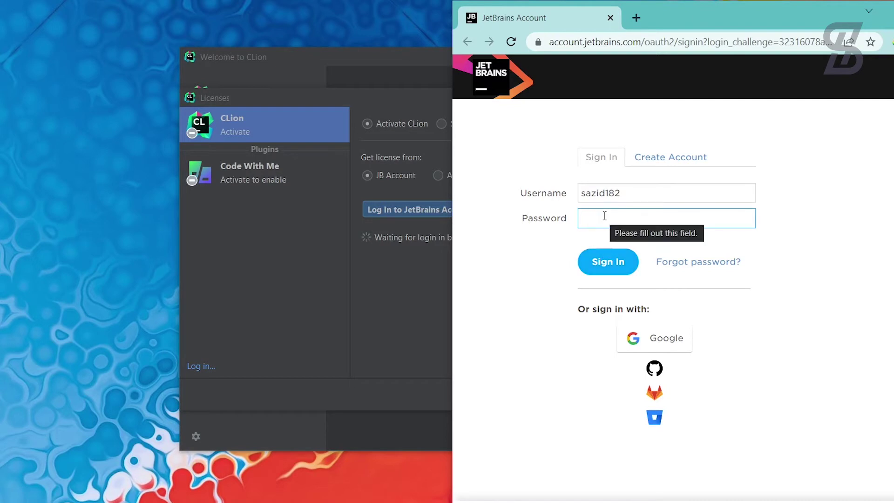
{"action": "key", "text": "ctrl+v"}
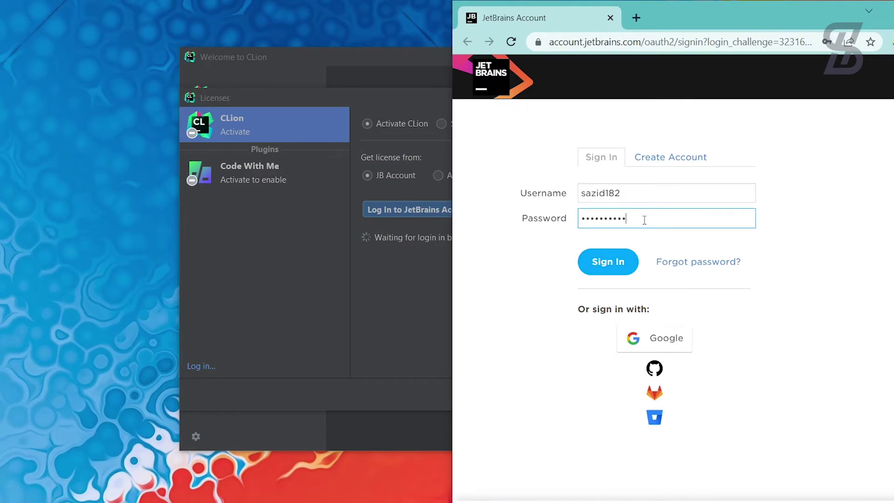
{"action": "left_click", "coordinate": [625, 261]}
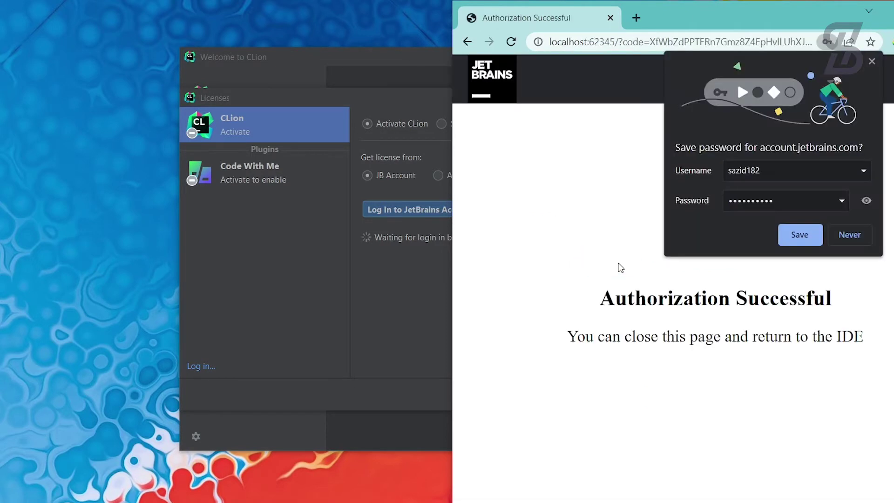
{"action": "left_click", "coordinate": [811, 239]}
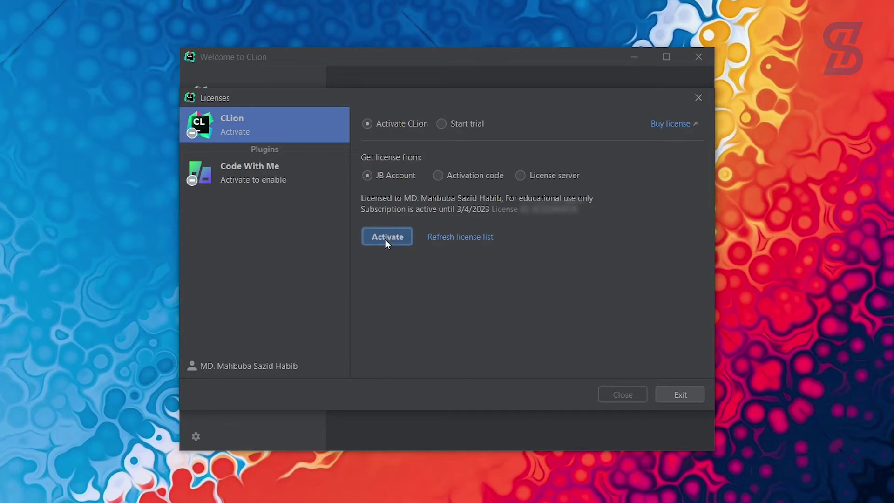
Activate CLion with the JetBrains account license, valid until March 4, 2023
{"action": "left_click", "coordinate": [387, 237]}
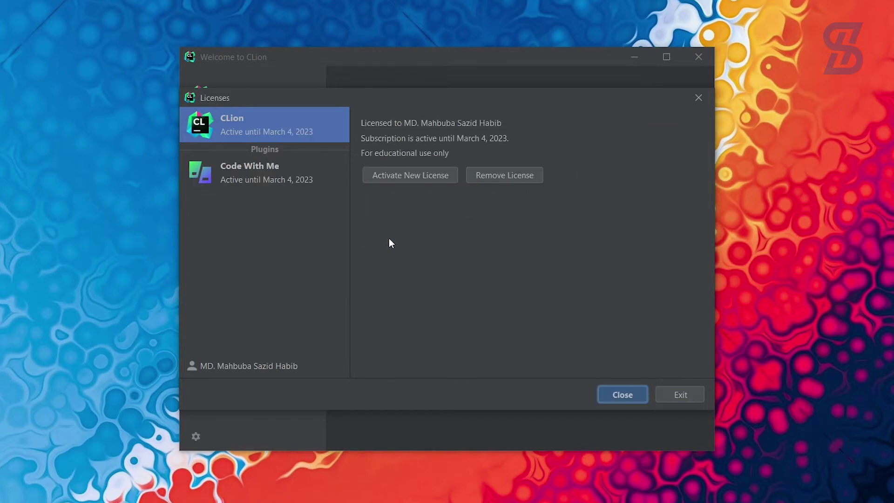
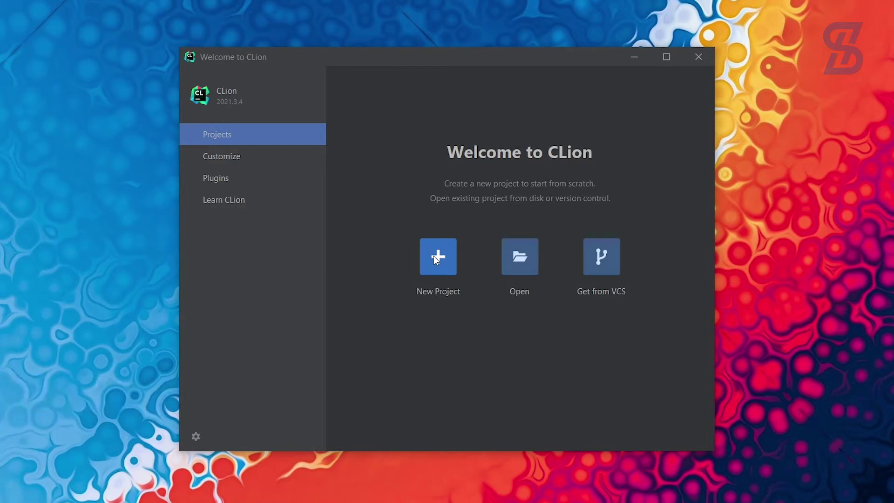
Start a new project and choose the C Executable project type
{"action": "left_click", "coordinate": [434, 256]}
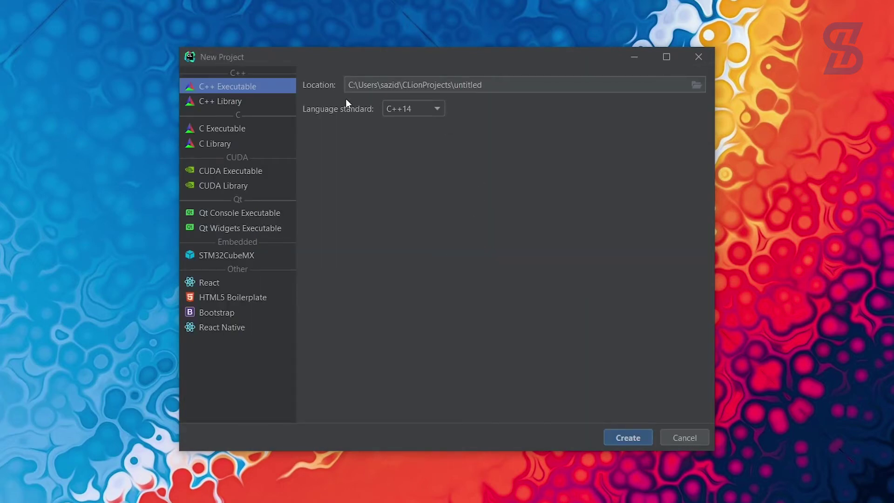
{"action": "left_click", "coordinate": [229, 132]}
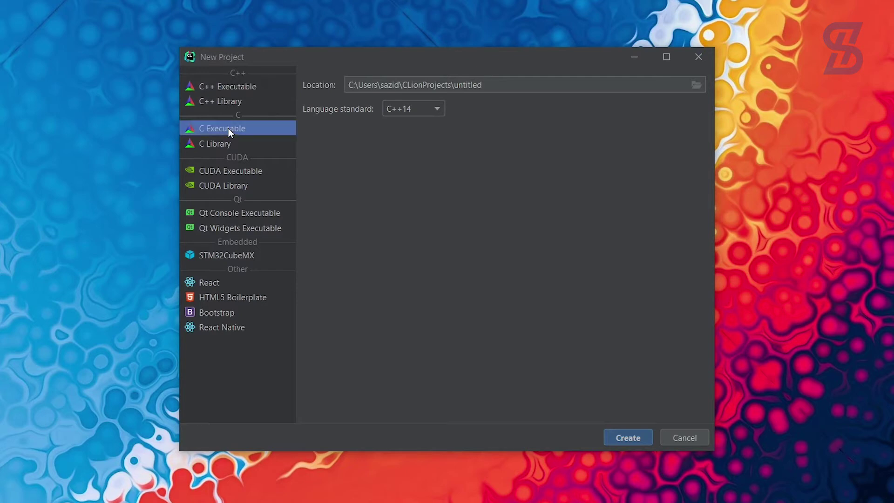
{"action": "left_click", "coordinate": [226, 90]}
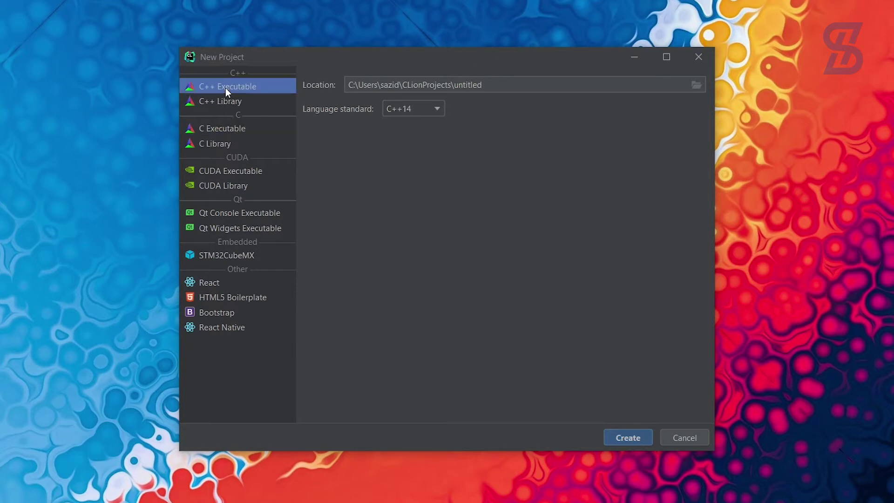
{"action": "left_click", "coordinate": [231, 130]}
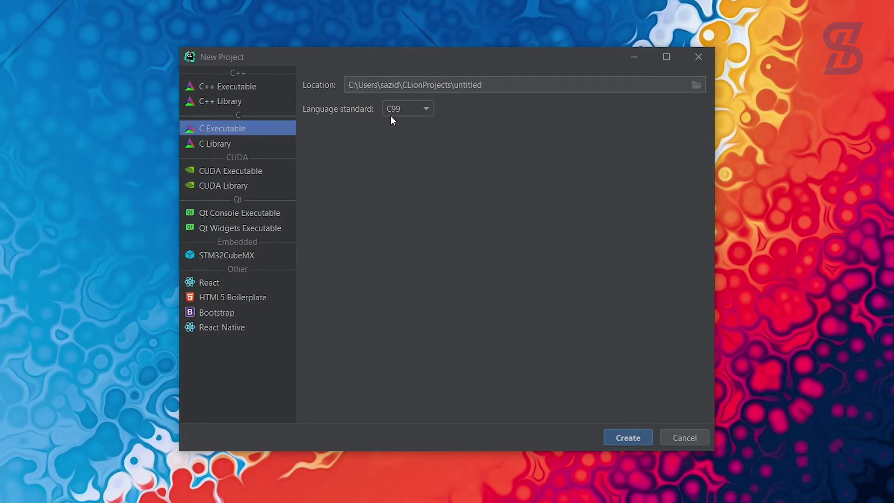
Keep C99 as the language standard and browse for the project's base directory
{"action": "left_click", "coordinate": [424, 110]}
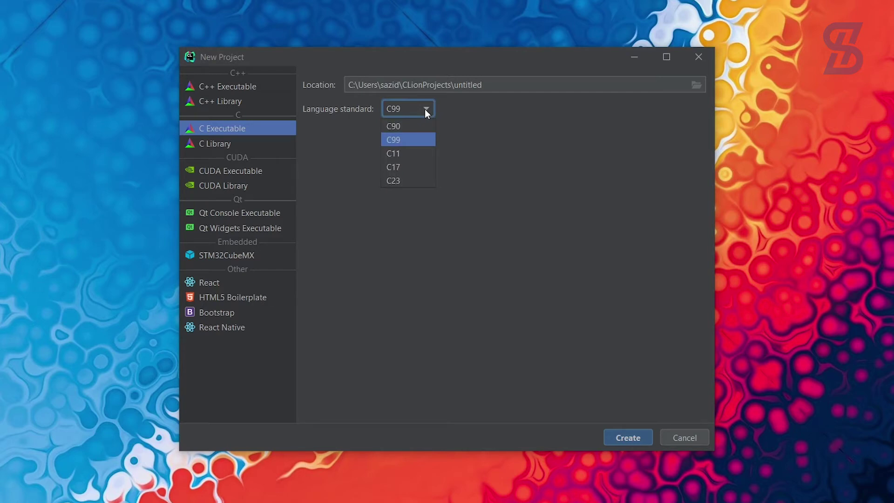
{"action": "left_click", "coordinate": [424, 109]}
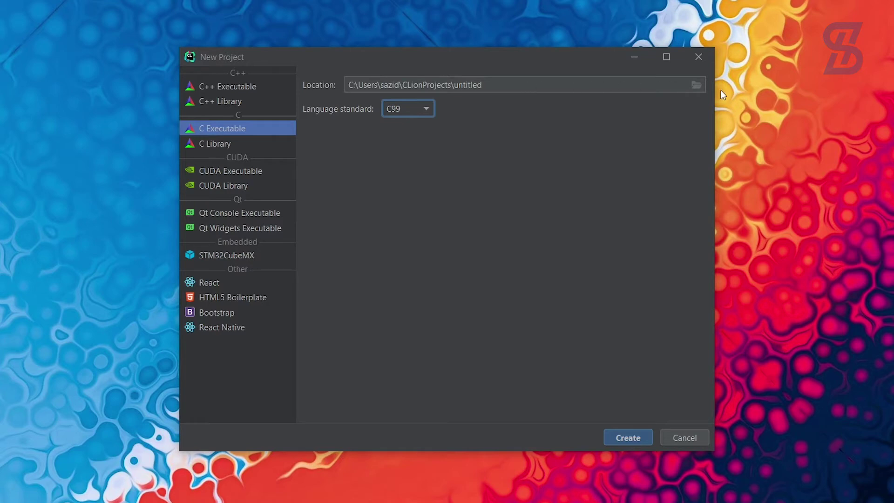
{"action": "left_click", "coordinate": [680, 87]}
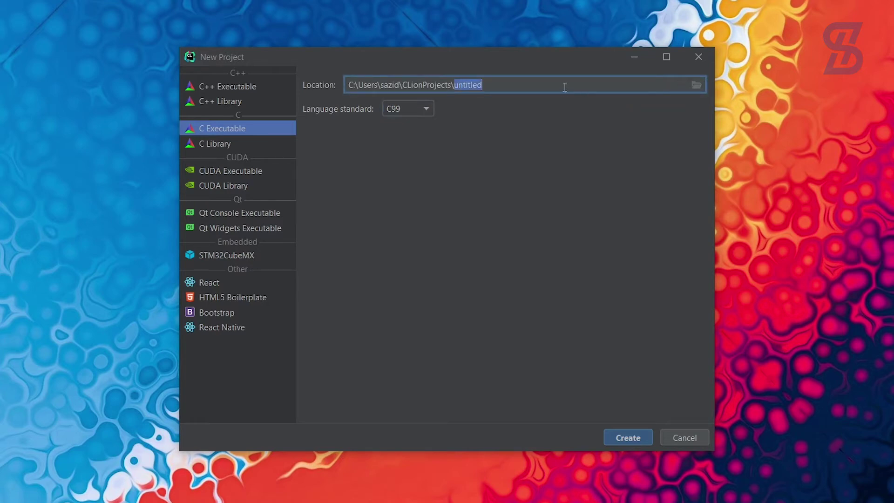
{"action": "left_click", "coordinate": [566, 87]}
Place the project in Documents and create it from the existing sources
{"action": "left_click", "coordinate": [697, 85]}
{"action": "left_click", "coordinate": [351, 289]}
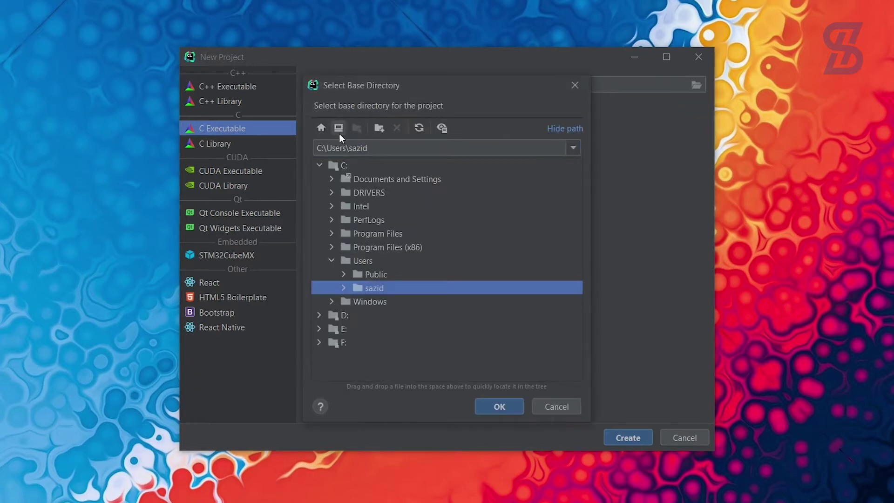
{"action": "left_click", "coordinate": [338, 128]}
{"action": "left_click", "coordinate": [389, 317]}
{"action": "key", "text": "Return"}
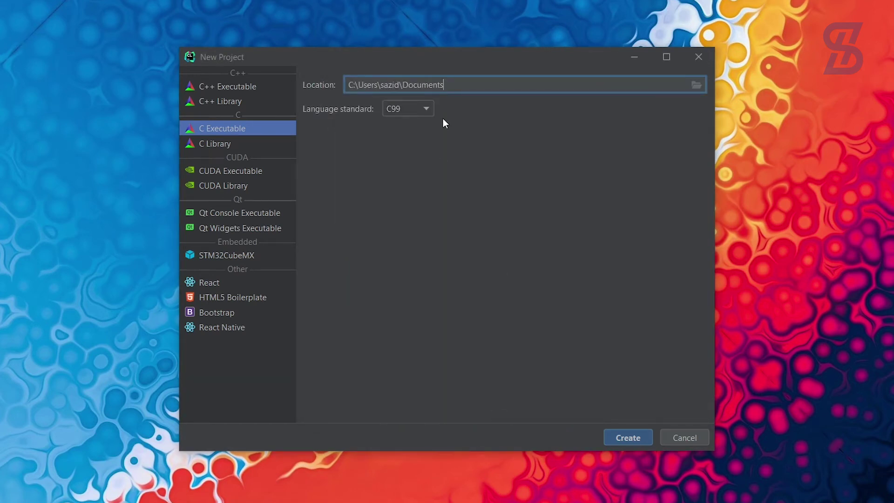
{"action": "left_click", "coordinate": [622, 437]}
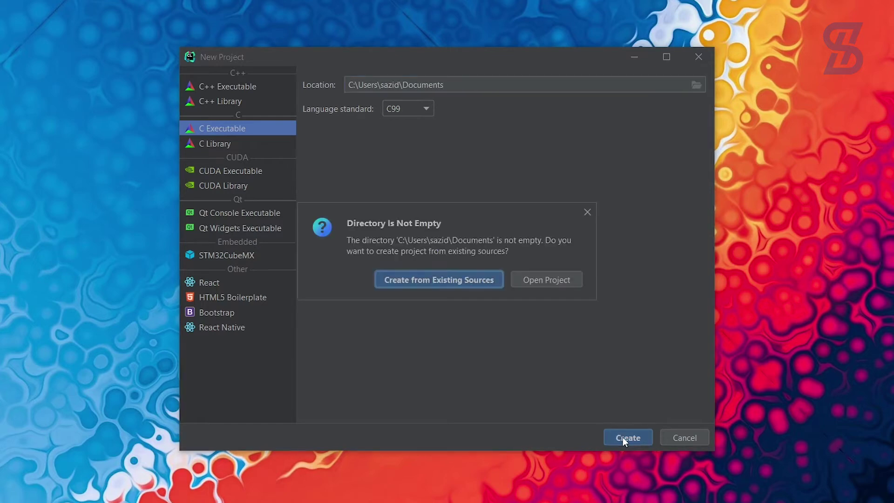
{"action": "left_click", "coordinate": [439, 281]}
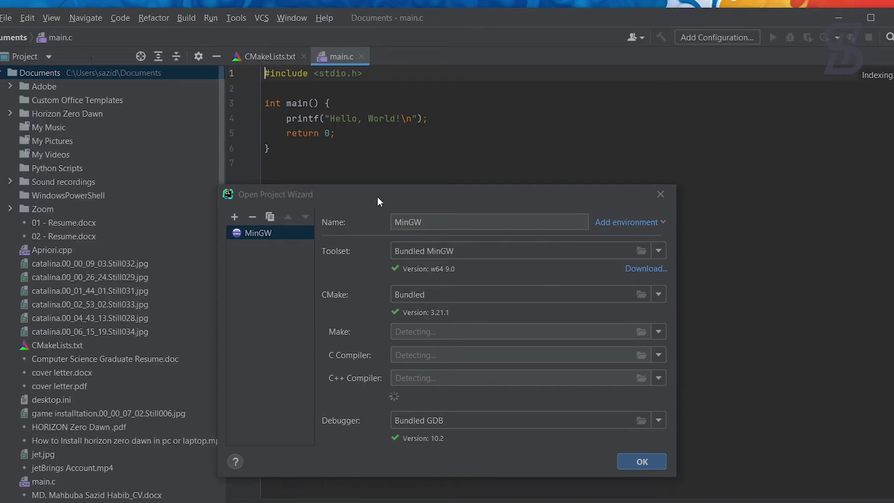
Let Bundled MinGW detect make, gcc and g++, then select the Toolset value
{"action": "left_click_drag", "start_coordinate": [377, 196], "coordinate": [424, 173]}
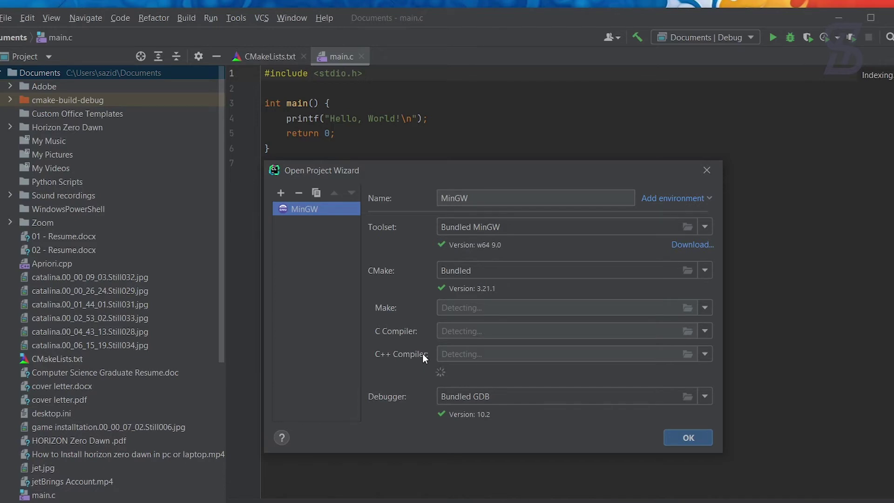
{"action": "left_click", "coordinate": [446, 227]}
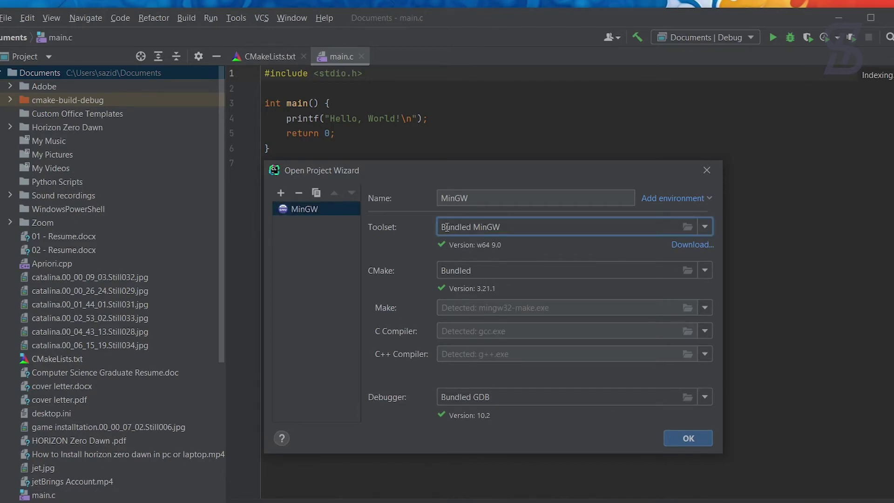
{"action": "triple_click", "coordinate": [447, 227]}
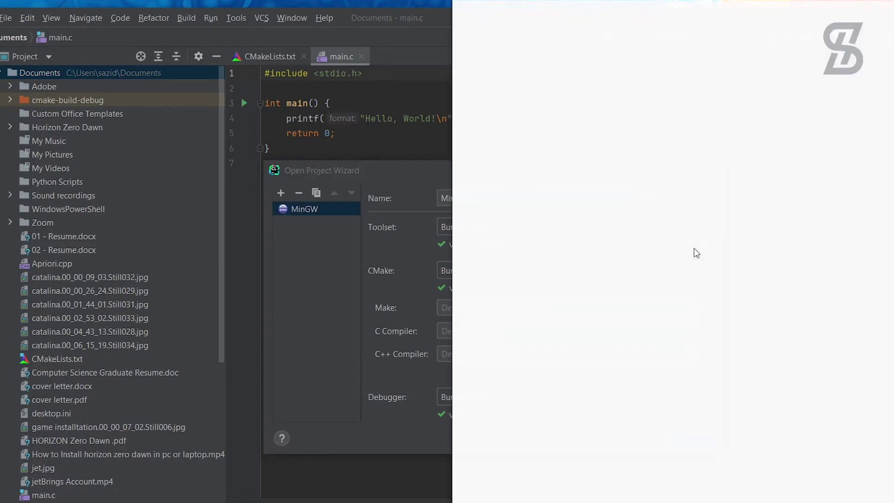
Download mingw-w64-install.exe from the Mingw-builds SourceForge link into Downloads\Programs
{"action": "left_click_drag", "start_coordinate": [462, 112], "coordinate": [520, 111]}
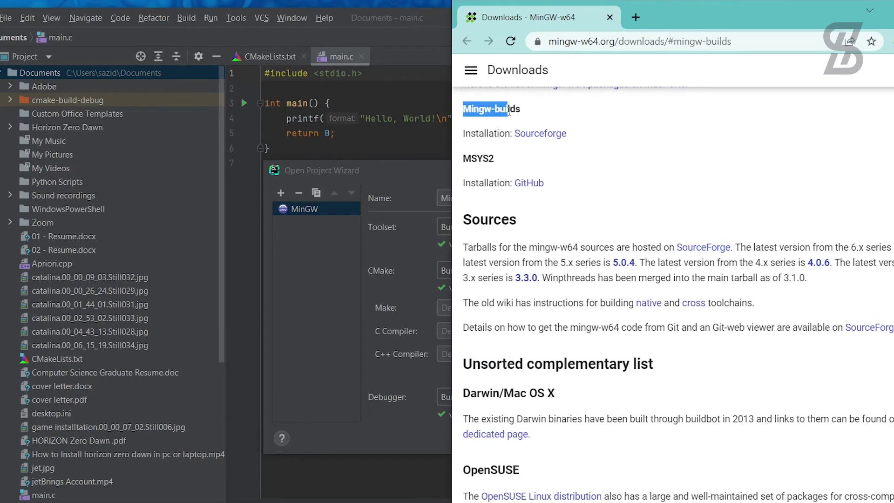
{"action": "left_click", "coordinate": [540, 134]}
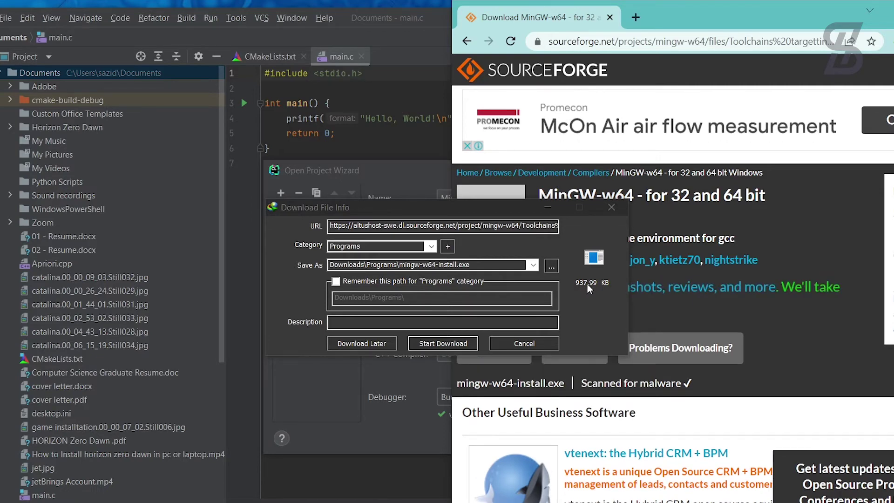
{"action": "left_click", "coordinate": [436, 344]}
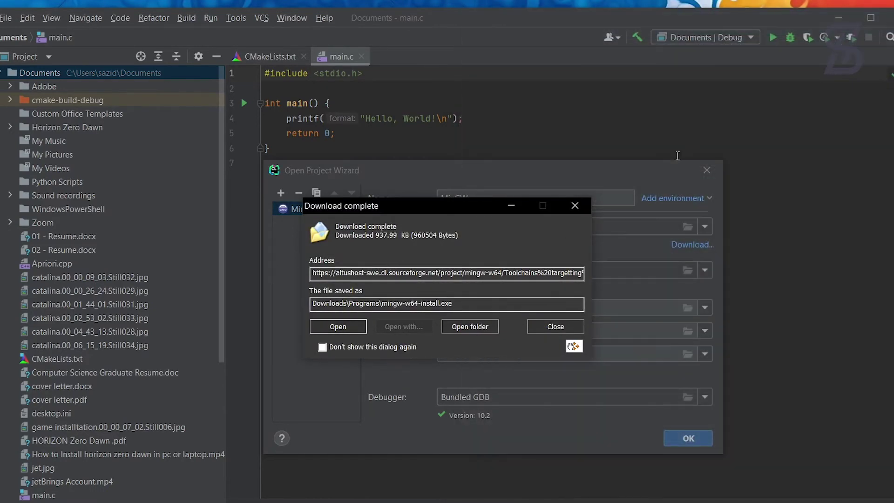
Open the Programs folder with mingw-w64-install.exe, accept the toolchain wizard, and exit CLion
{"action": "left_click", "coordinate": [470, 326]}
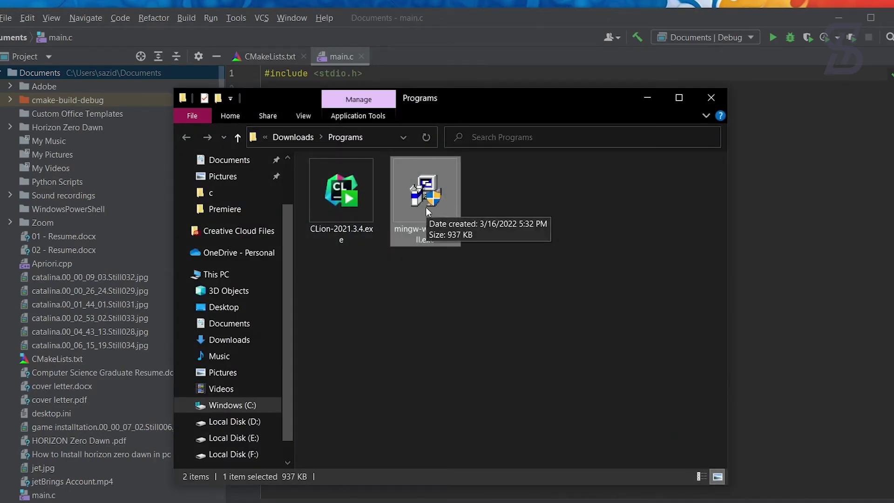
{"action": "left_click", "coordinate": [648, 98]}
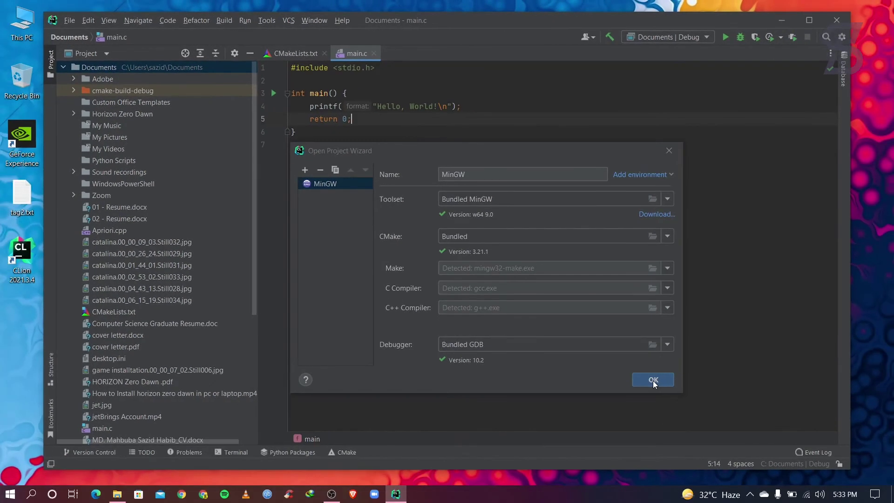
{"action": "left_click", "coordinate": [672, 411]}
{"action": "left_click", "coordinate": [584, 234]}
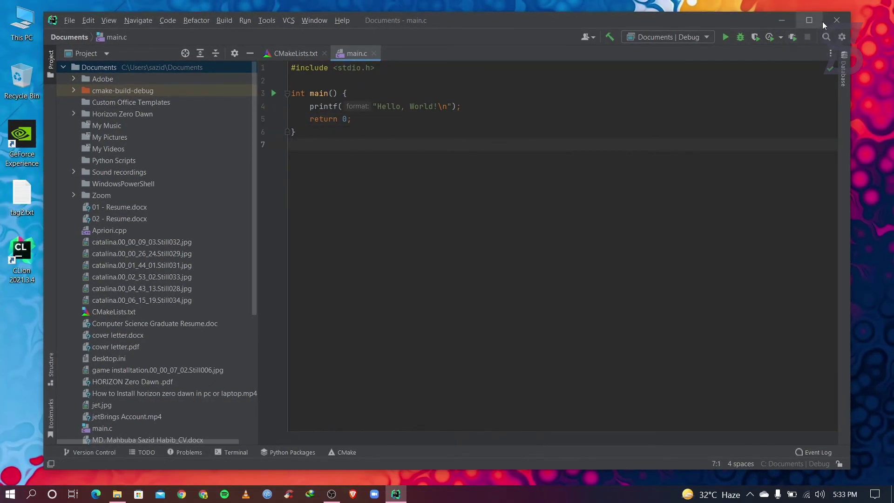
{"action": "left_click", "coordinate": [835, 22]}
{"action": "left_click", "coordinate": [481, 269]}
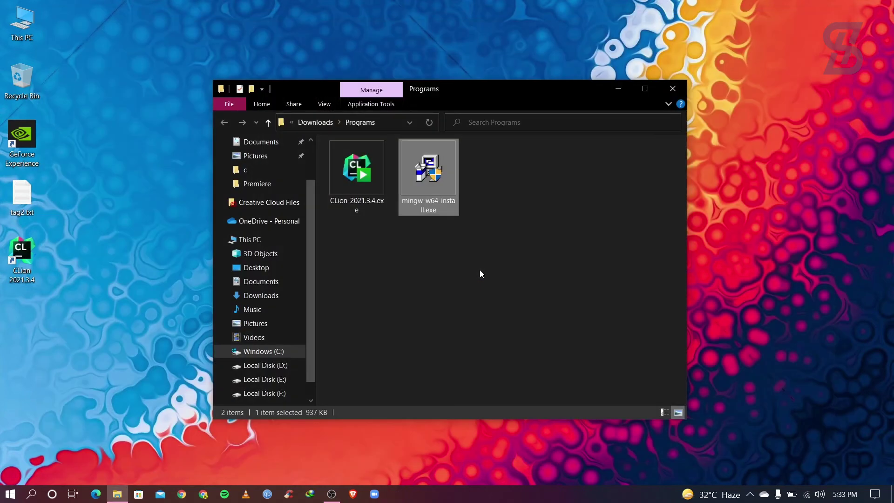
Launch the MinGW-w64 installer and choose the x86_64 architecture
{"action": "double_click", "coordinate": [420, 187]}
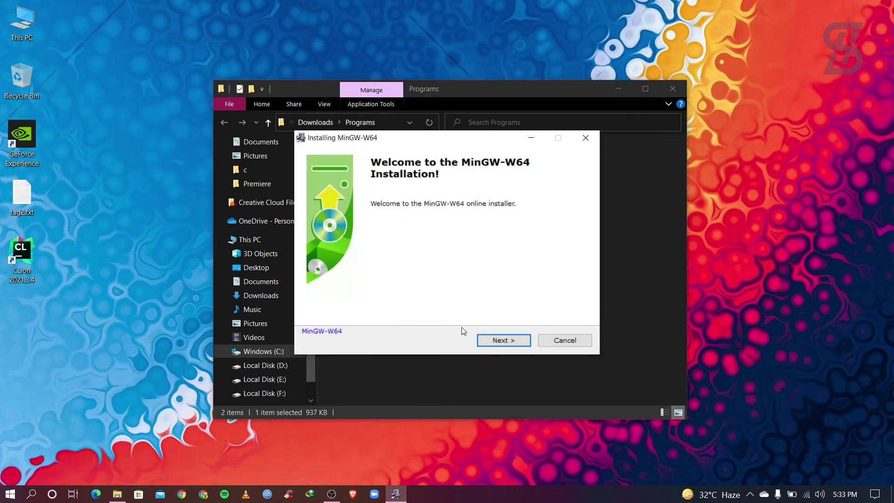
{"action": "left_click", "coordinate": [617, 89]}
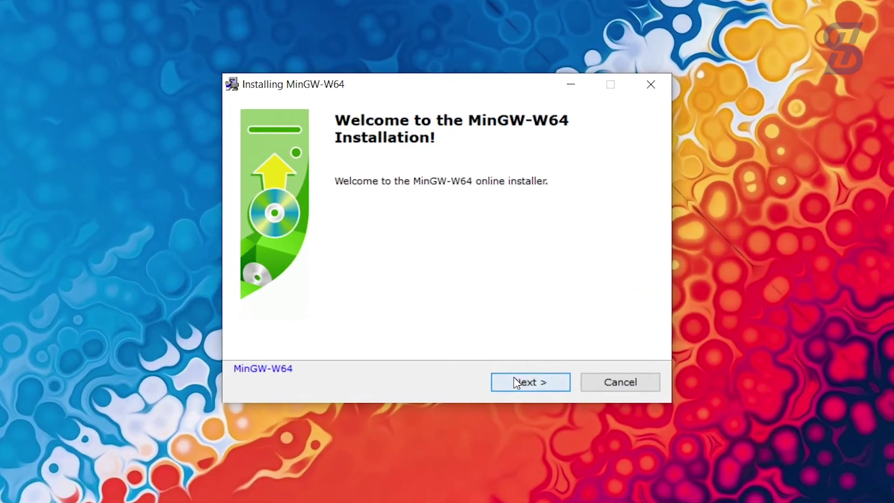
{"action": "left_click", "coordinate": [494, 336]}
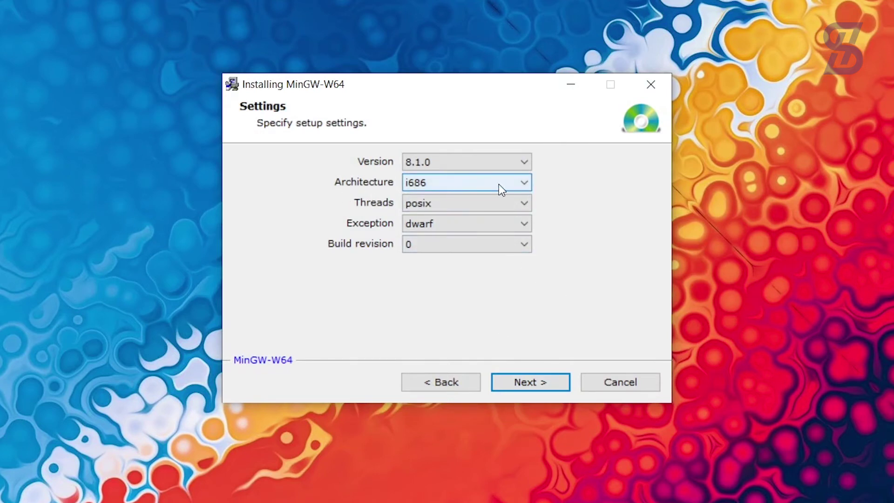
{"action": "left_click", "coordinate": [517, 184]}
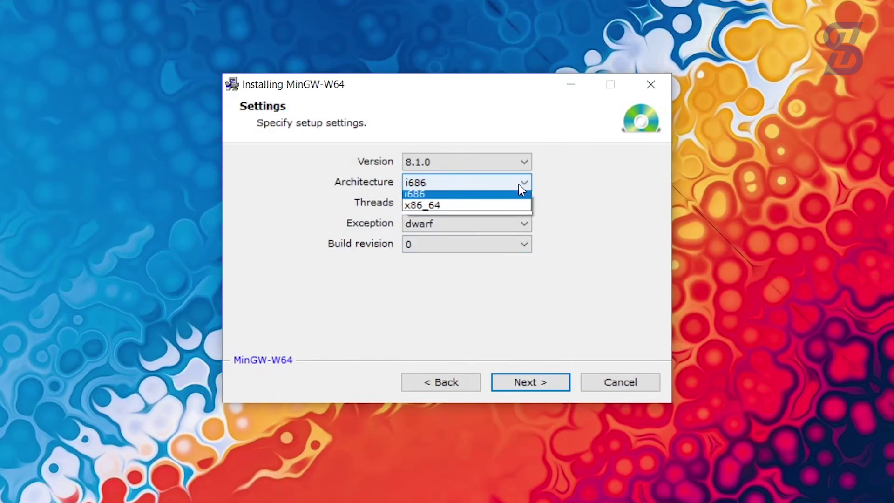
{"action": "left_click", "coordinate": [437, 211]}
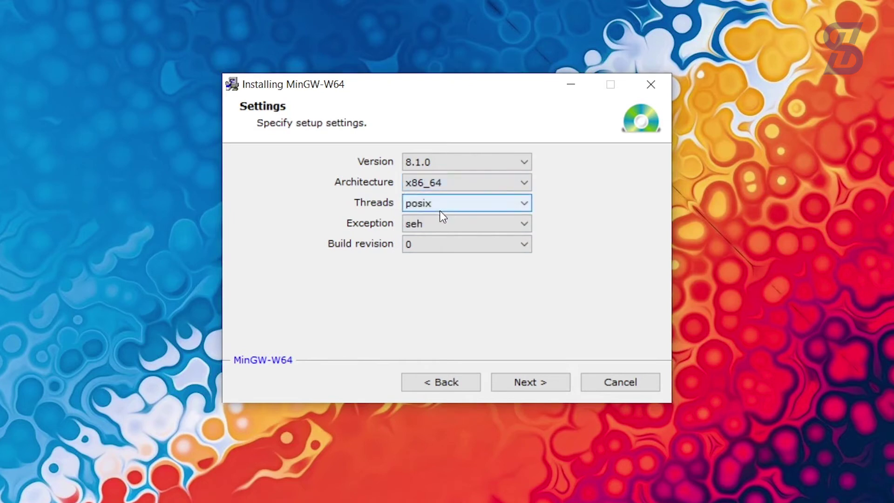
{"action": "left_click", "coordinate": [534, 382]}
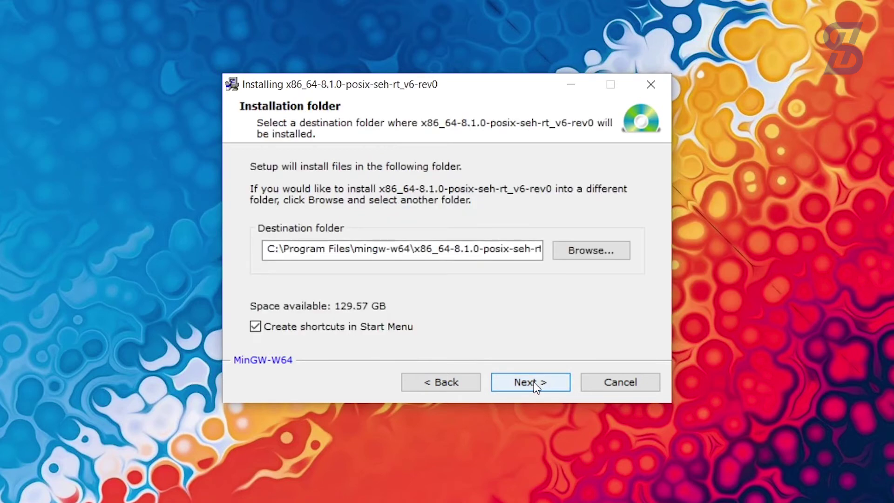
Shorten the destination folder to C:\mingw-w64 and start installing the files
{"action": "left_click", "coordinate": [354, 253]}
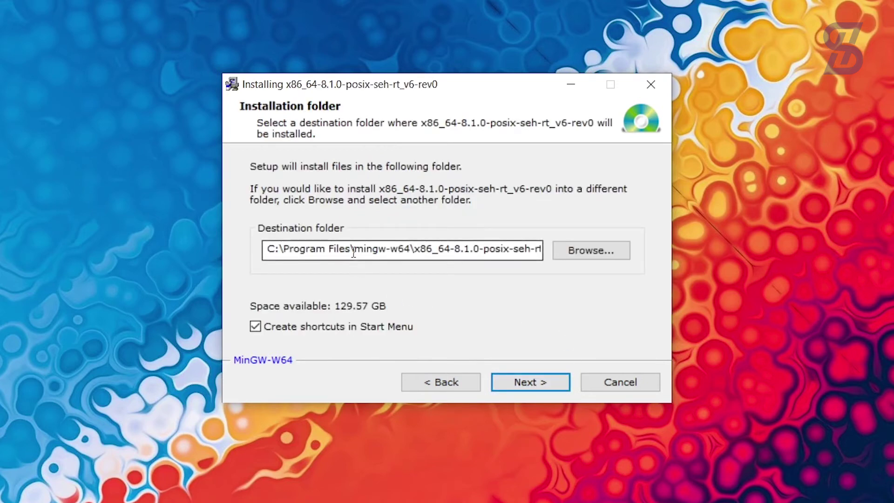
{"action": "left_click_drag", "start_coordinate": [353, 253], "coordinate": [280, 254]}
{"action": "key", "text": "BackSpace"}
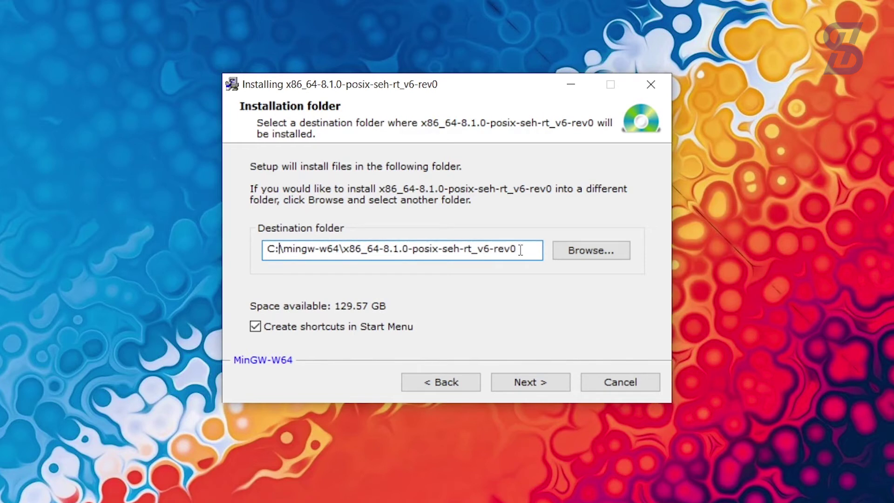
{"action": "left_click_drag", "start_coordinate": [522, 251], "coordinate": [344, 253]}
{"action": "key", "text": "BackSpace"}
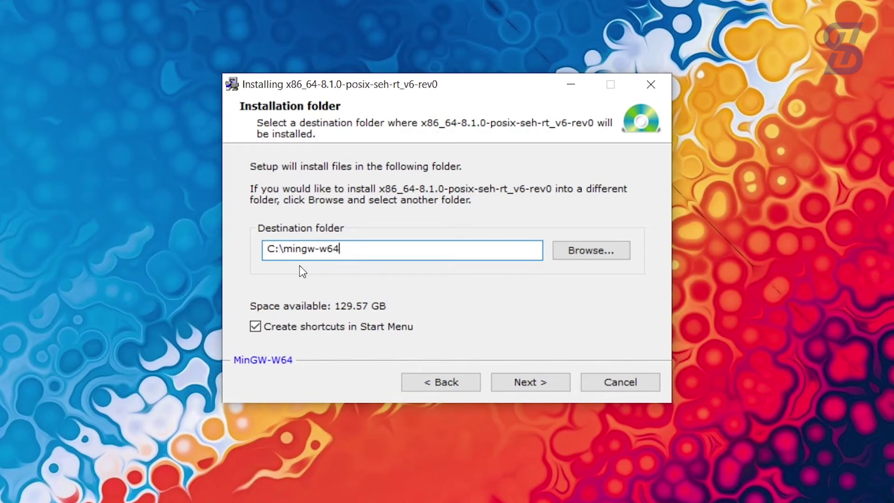
{"action": "left_click_drag", "start_coordinate": [355, 250], "coordinate": [264, 261]}
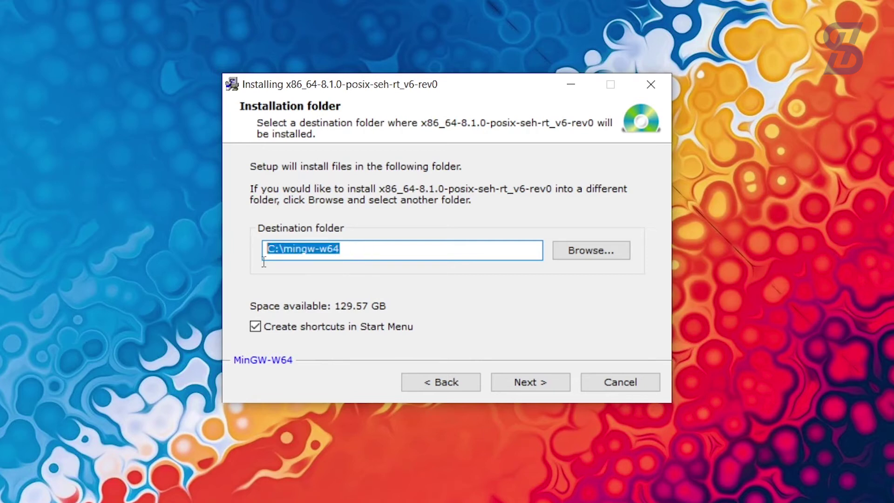
{"action": "left_click", "coordinate": [385, 253]}
{"action": "left_click", "coordinate": [538, 381]}
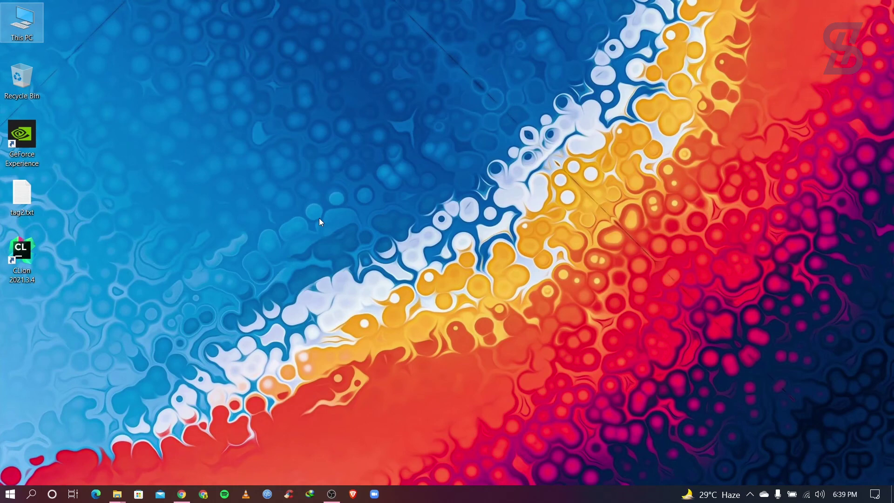
{"action": "left_click", "coordinate": [31, 495]}
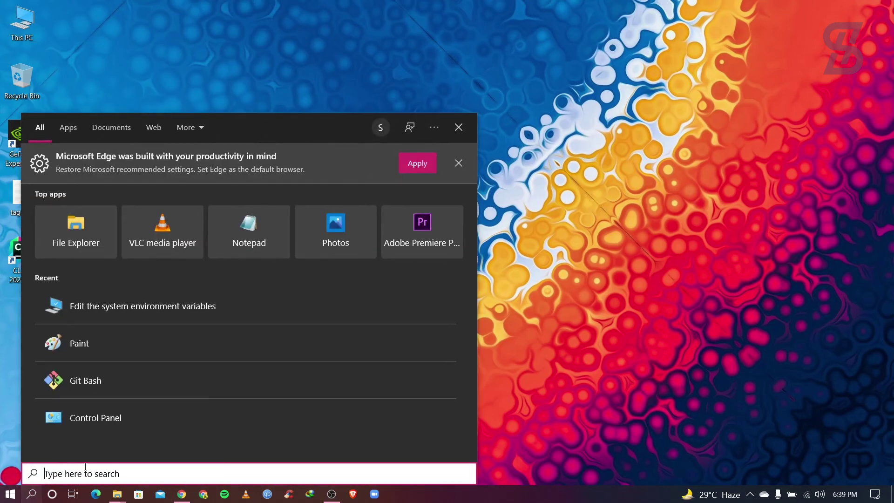
{"action": "type", "text": "cmd"}
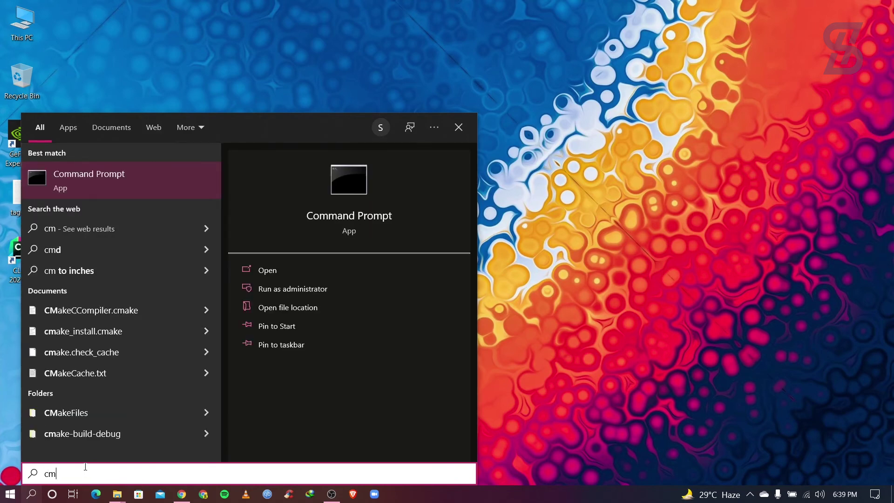
{"action": "left_click", "coordinate": [91, 181]}
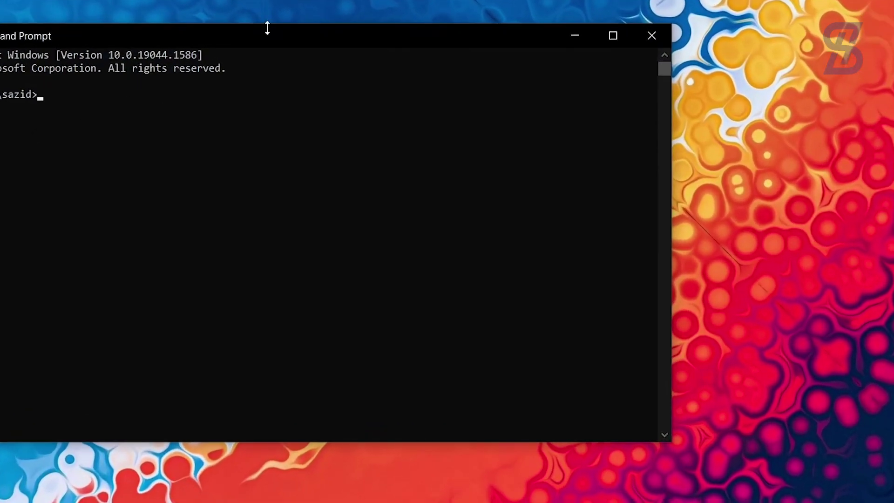
{"action": "left_click_drag", "start_coordinate": [281, 28], "coordinate": [426, 46]}
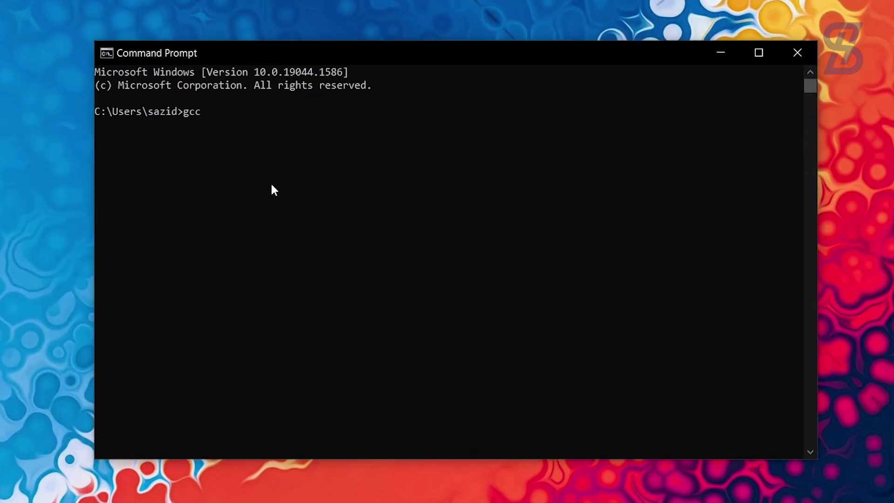
{"action": "type", "text": "--version"}
{"action": "key", "text": "Return"}
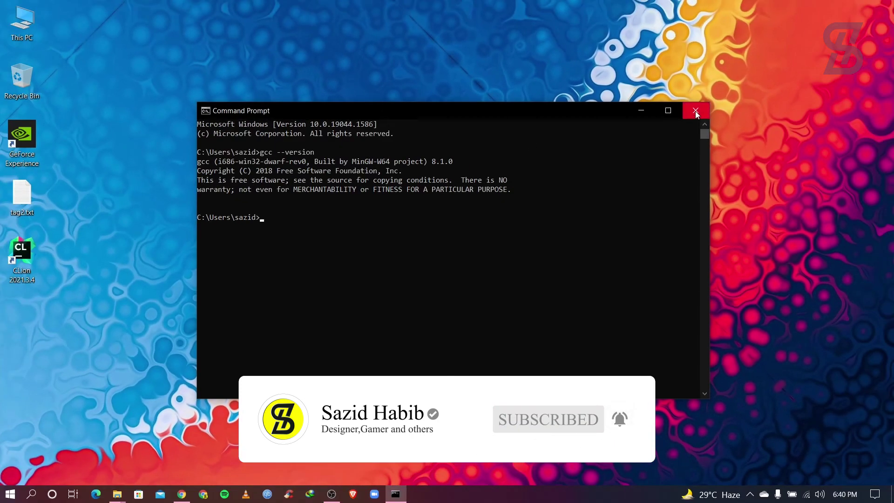
{"action": "left_click", "coordinate": [695, 111]}
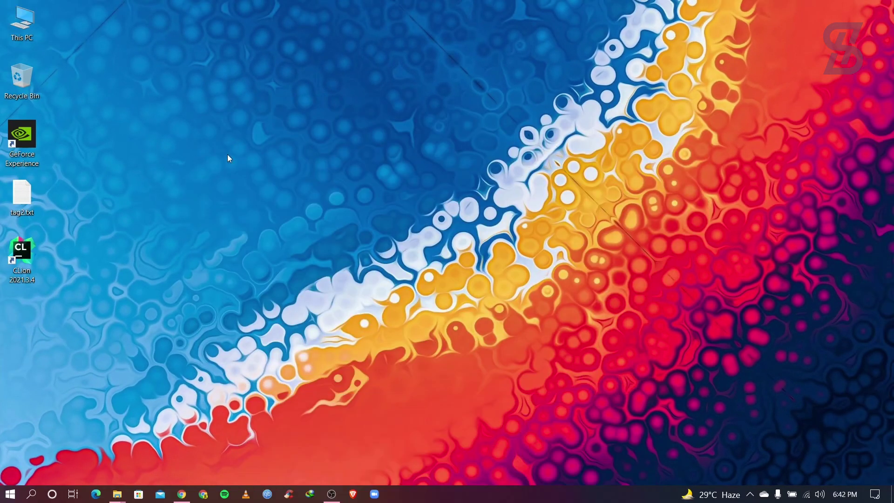
Launch CLion, dismiss Tip of the Day, and open Settings > Build, Execution, Deployment > Toolchains
{"action": "double_click", "coordinate": [28, 255]}
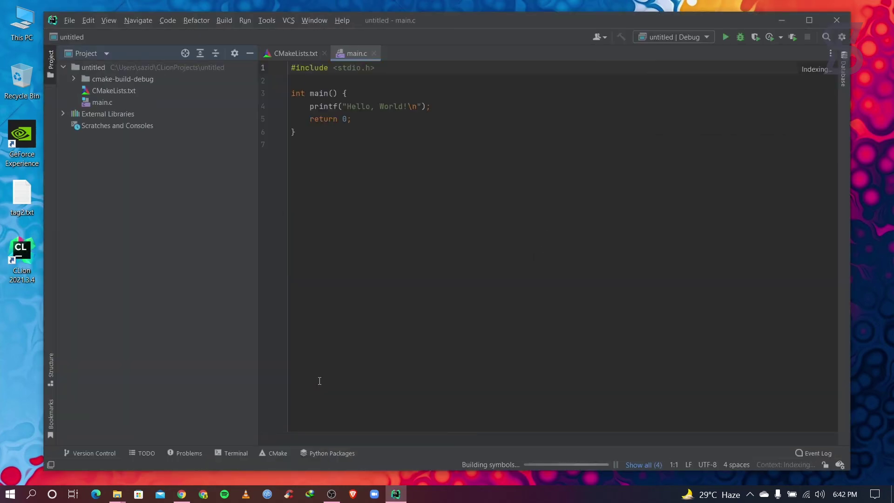
{"action": "left_click", "coordinate": [577, 326]}
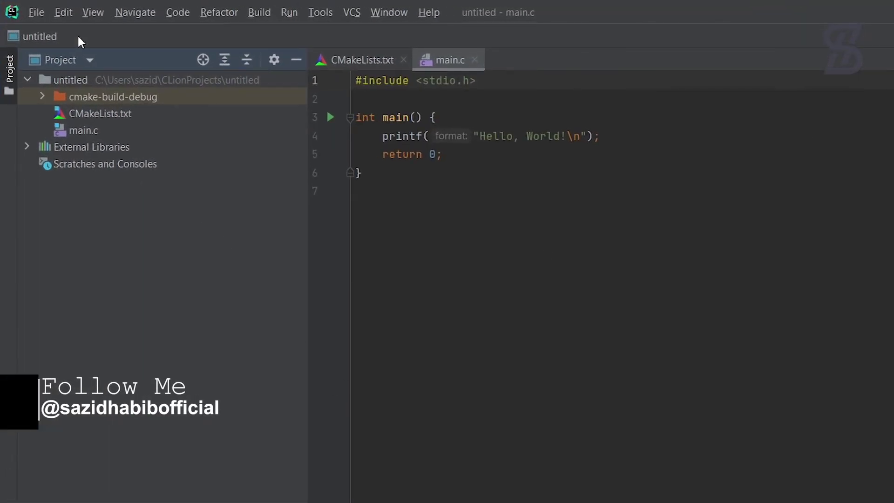
{"action": "left_click", "coordinate": [38, 14]}
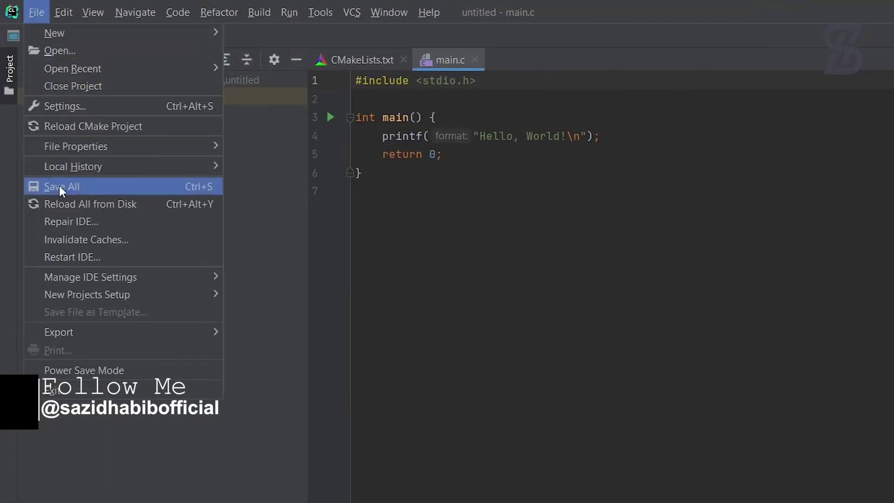
{"action": "left_click", "coordinate": [65, 108]}
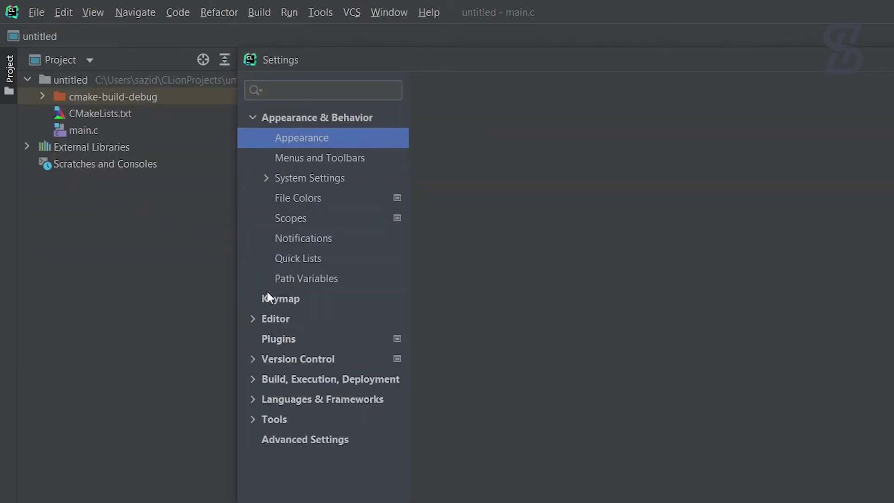
{"action": "left_click", "coordinate": [328, 378]}
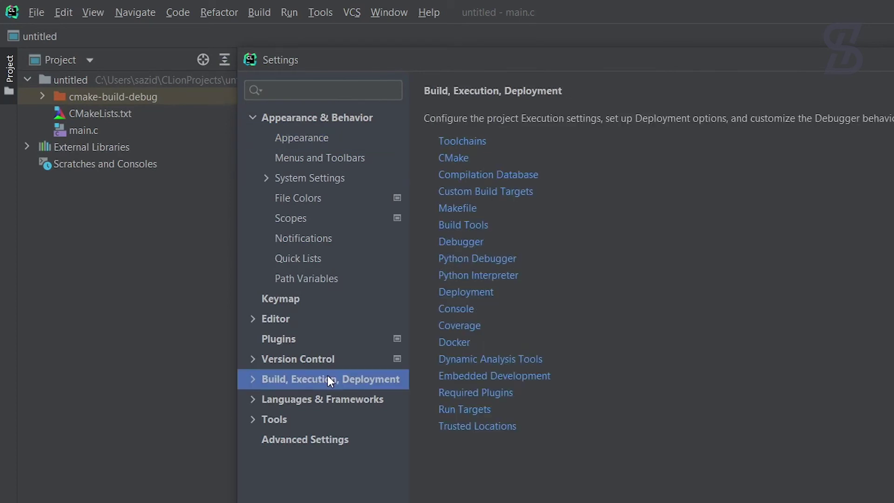
{"action": "left_click", "coordinate": [471, 142]}
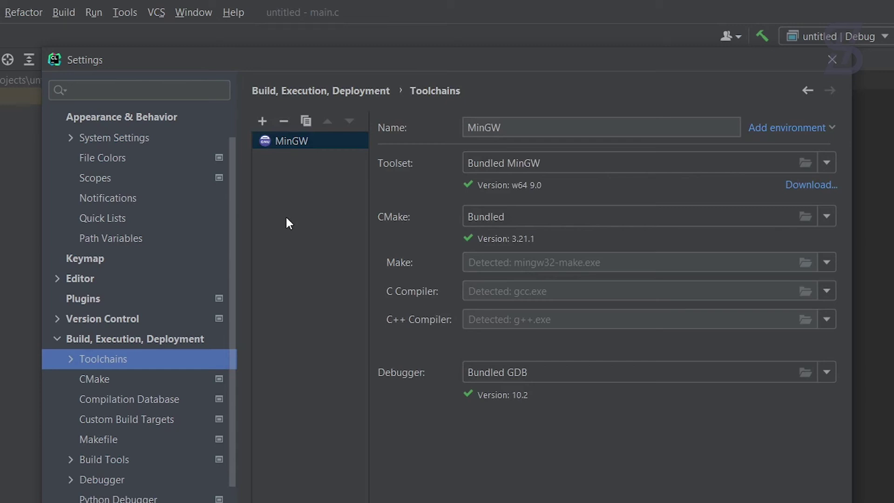
Switch the MinGW toolchain's Toolset to C:\mingw32, apply, and close Settings
{"action": "left_click", "coordinate": [827, 164]}
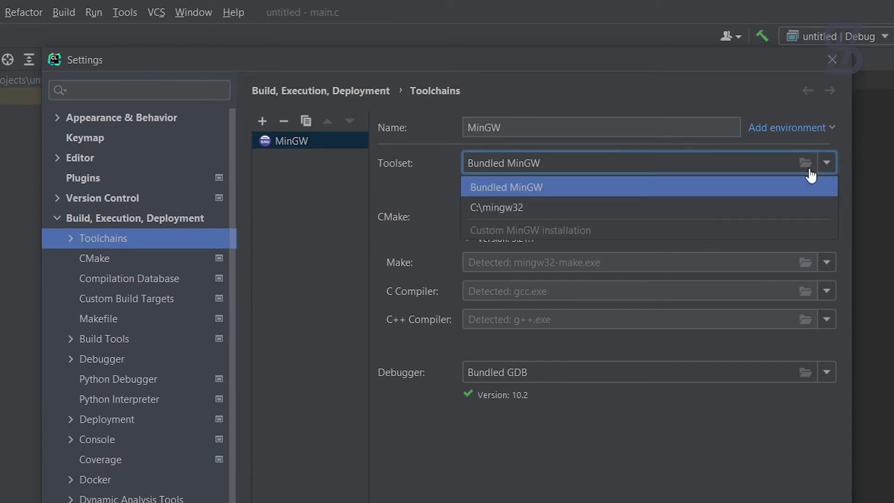
{"action": "left_click", "coordinate": [700, 210]}
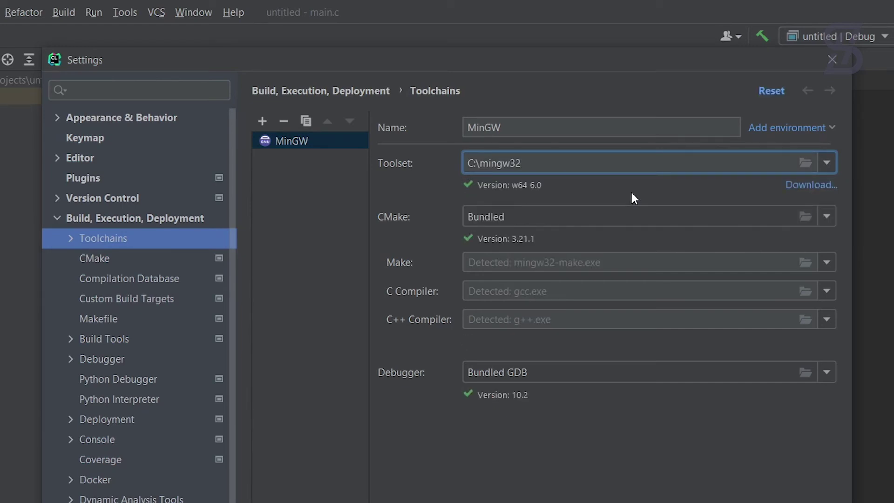
{"action": "left_click", "coordinate": [817, 482]}
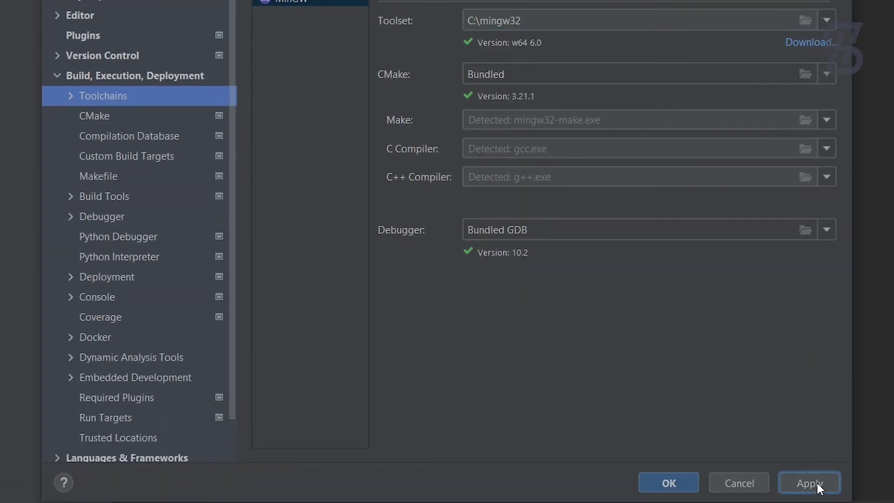
{"action": "left_click", "coordinate": [661, 484]}
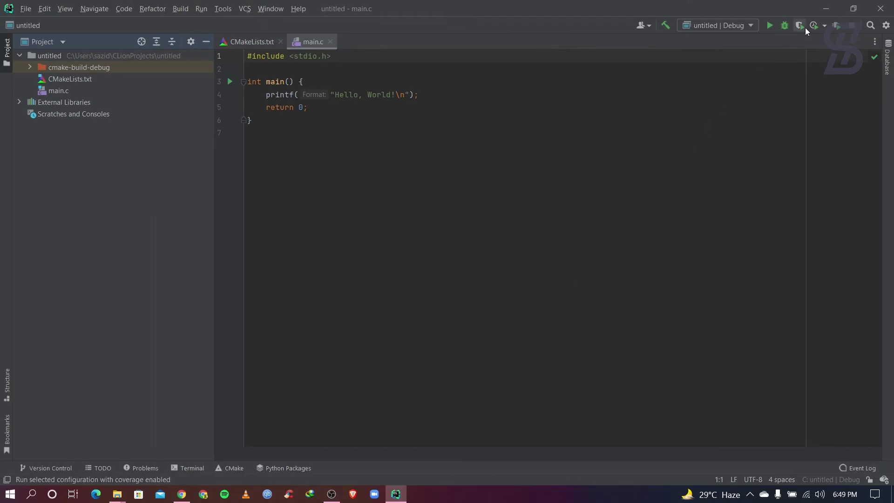
Run main.c, which prints Hello, World! with exit code 0, and select the output
{"action": "left_click", "coordinate": [775, 25]}
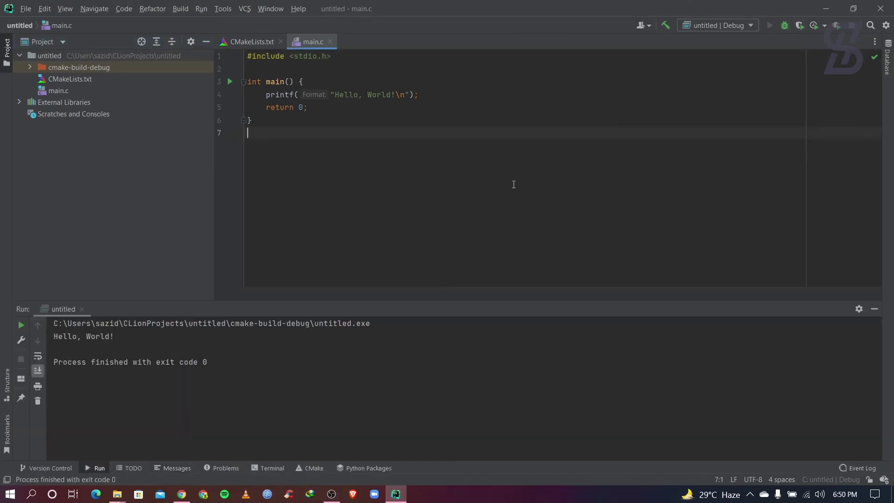
{"action": "left_click_drag", "start_coordinate": [115, 336], "coordinate": [54, 339]}
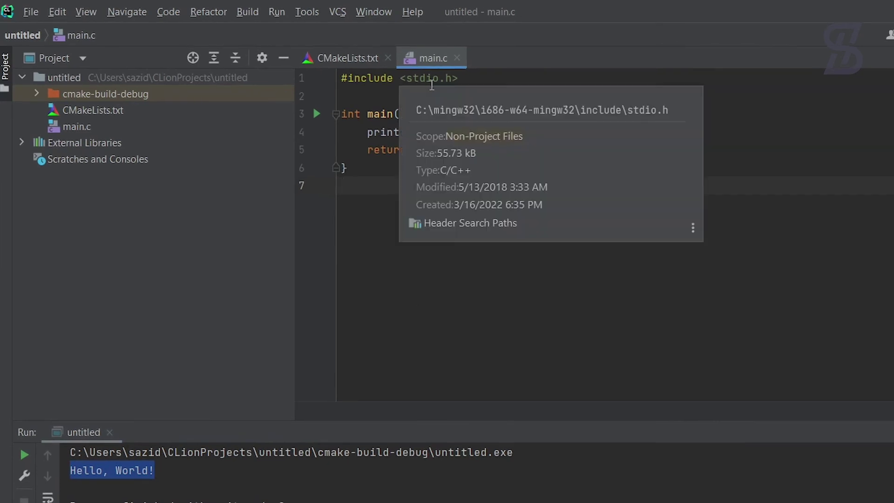
Create the C++ Executable project untitled1 via File > New > Project in a new window
{"action": "left_click", "coordinate": [34, 10]}
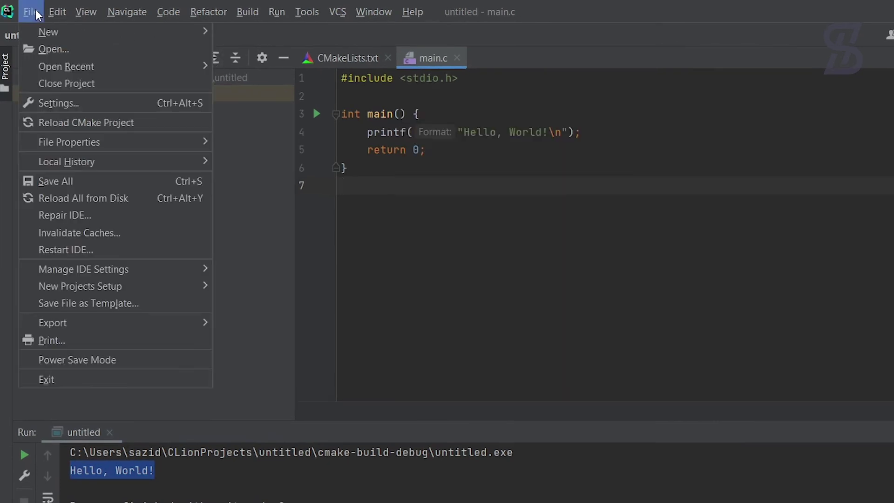
{"action": "mouse_move", "coordinate": [49, 33]}
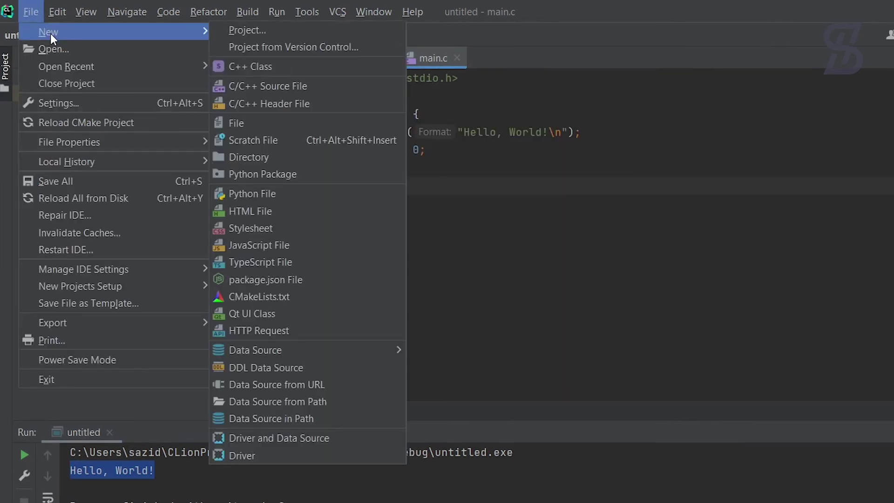
{"action": "left_click", "coordinate": [270, 29]}
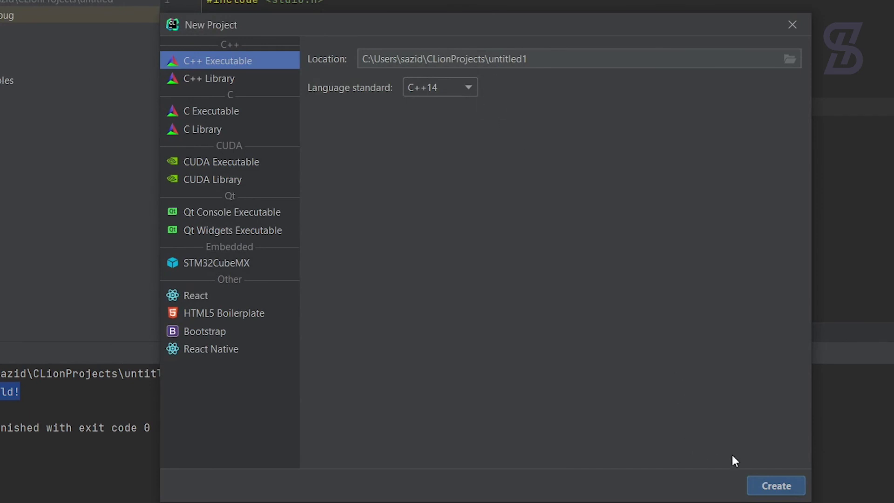
{"action": "left_click", "coordinate": [769, 489]}
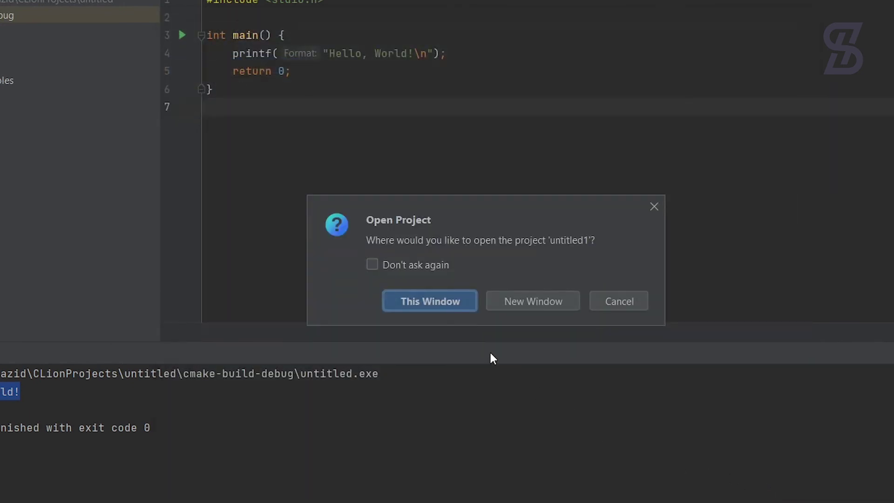
{"action": "left_click", "coordinate": [517, 301]}
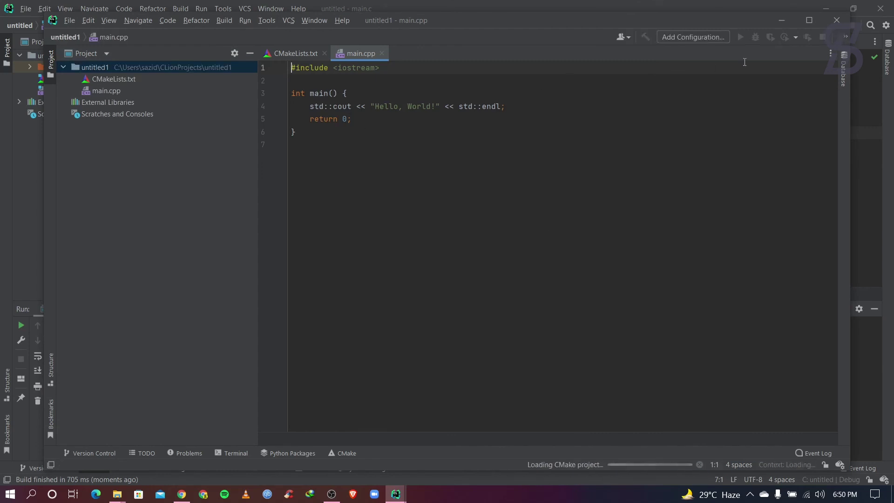
Maximize the window, check main.cpp's output line, run untitled1, and highlight the printed 'Hello, World!'
{"action": "left_click", "coordinate": [809, 20]}
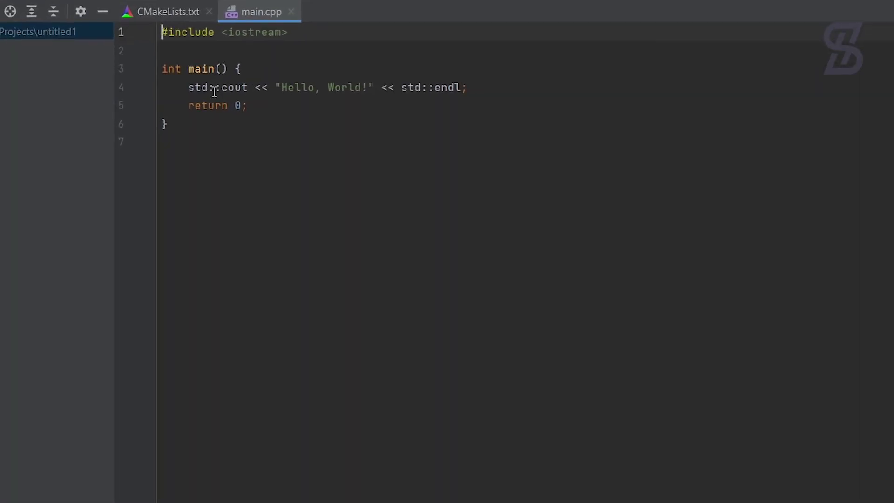
{"action": "left_click_drag", "start_coordinate": [207, 89], "coordinate": [471, 110]}
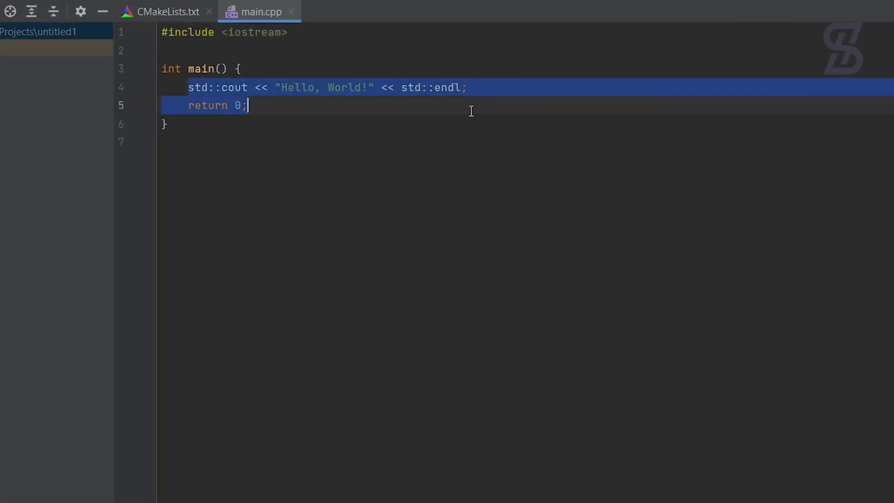
{"action": "left_click", "coordinate": [304, 113]}
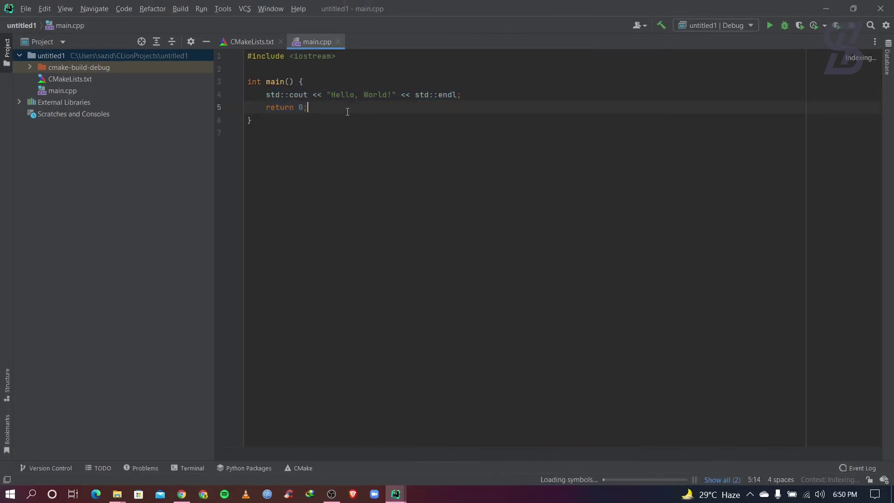
{"action": "left_click", "coordinate": [770, 26]}
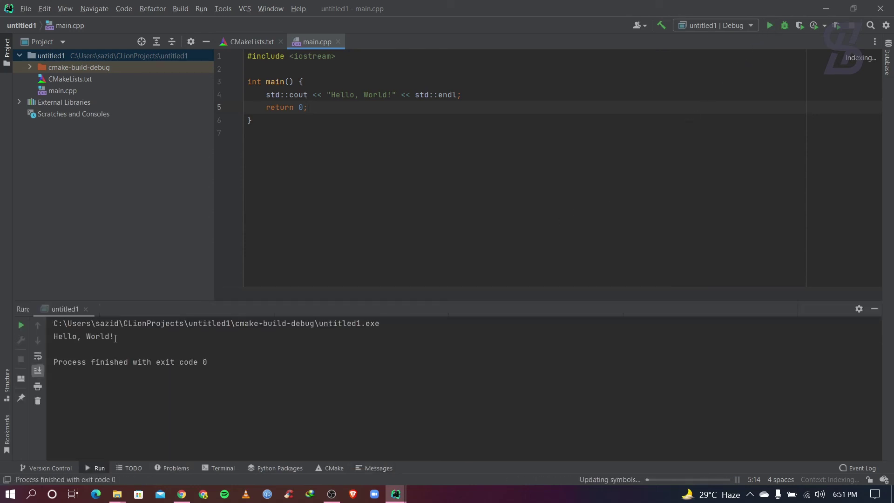
{"action": "left_click_drag", "start_coordinate": [115, 337], "coordinate": [53, 340]}
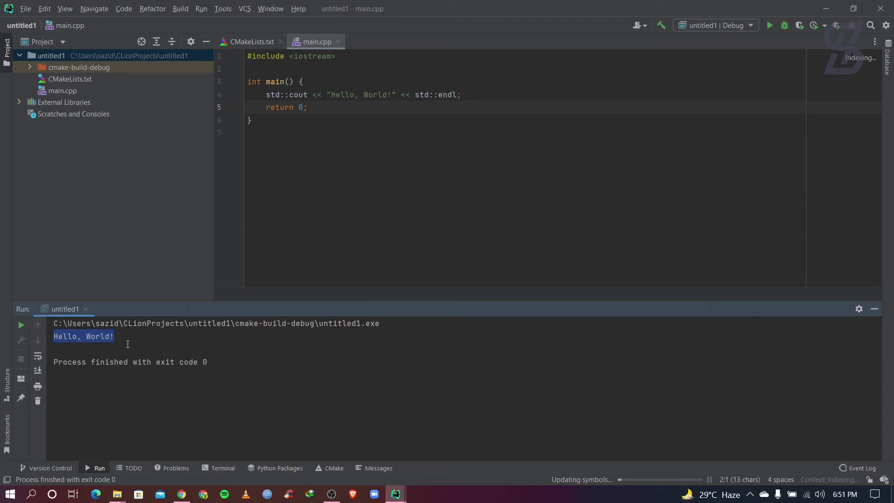